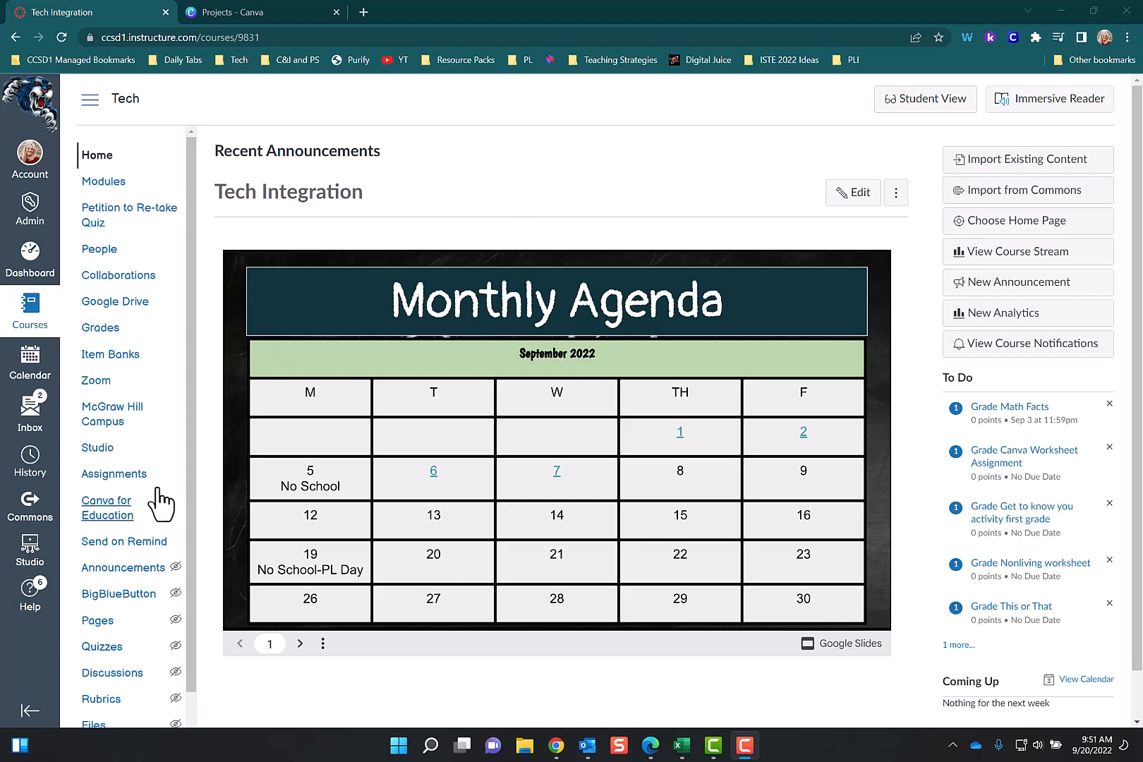
Create a new assignment in the Tech course named "Google Slide or PPT Assignment", leaving its description empty
left_click(111, 476)
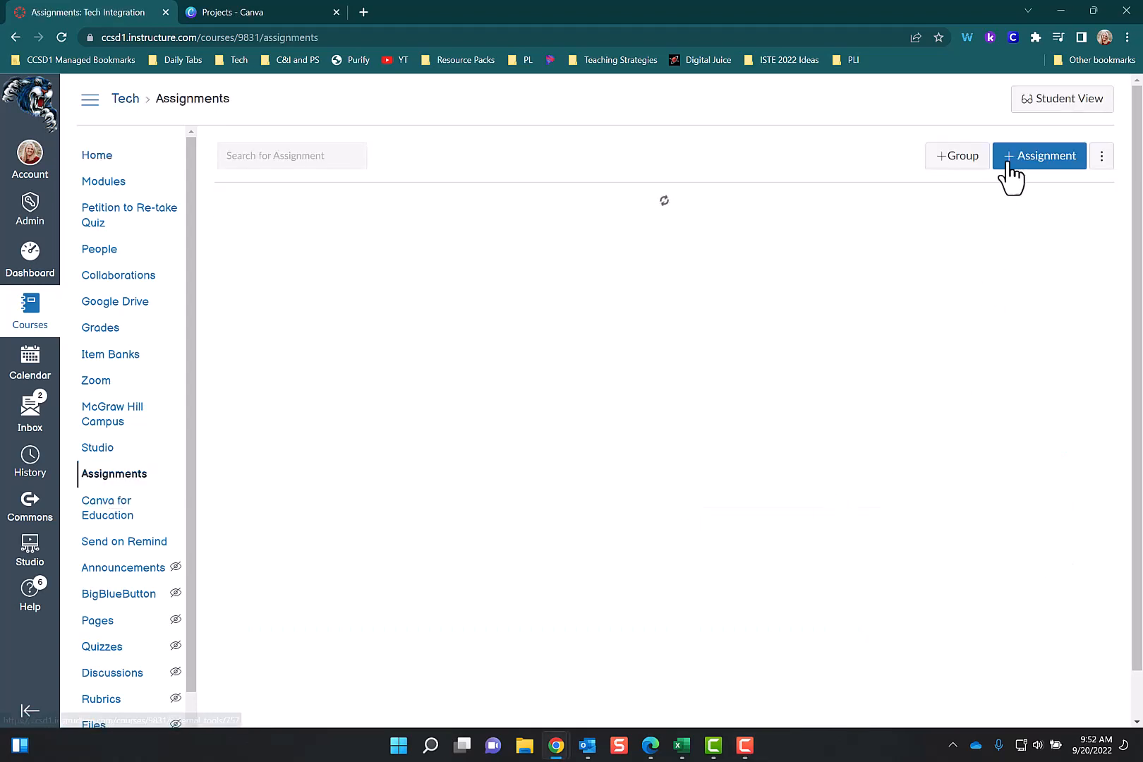
left_click(1053, 172)
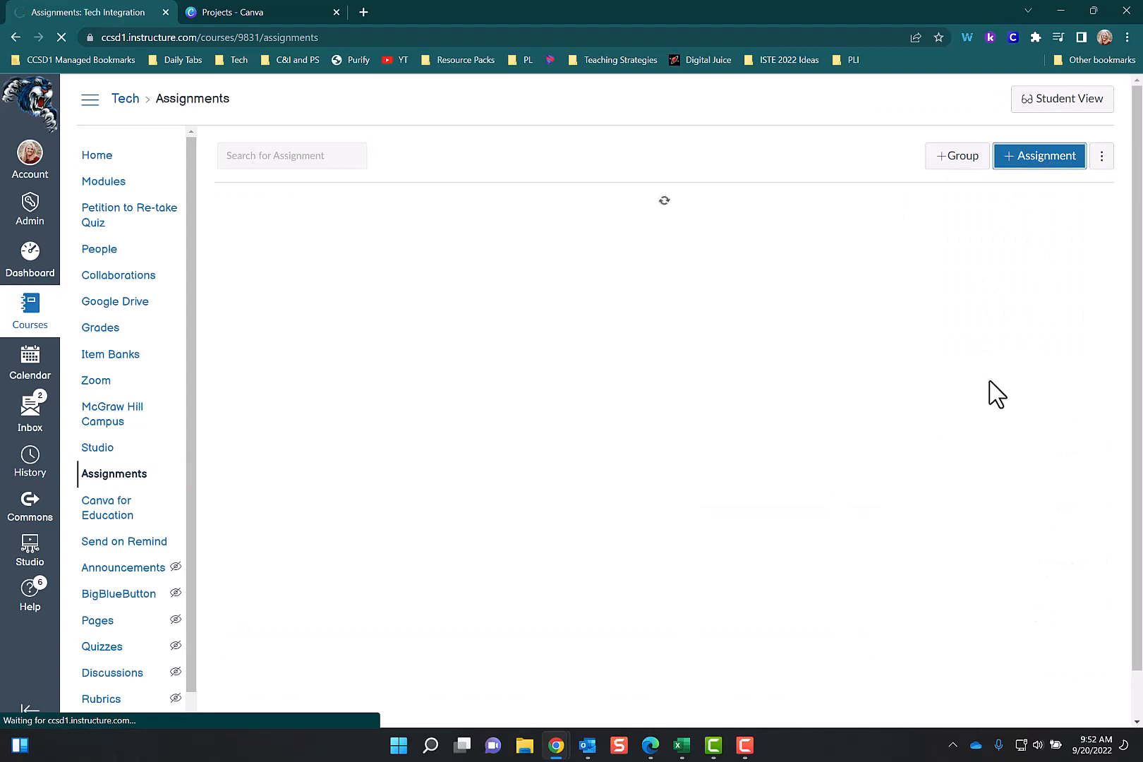
left_click(314, 258)
type("Google Slide or PPT Assignment")
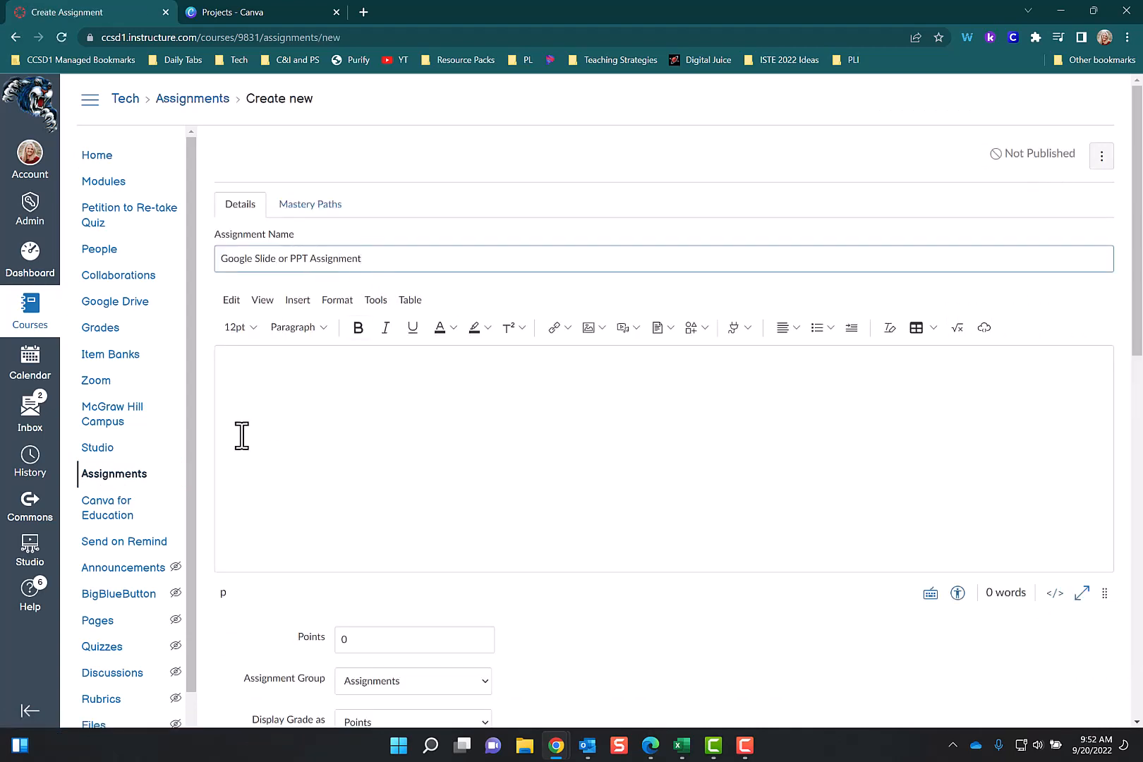
left_click(265, 390)
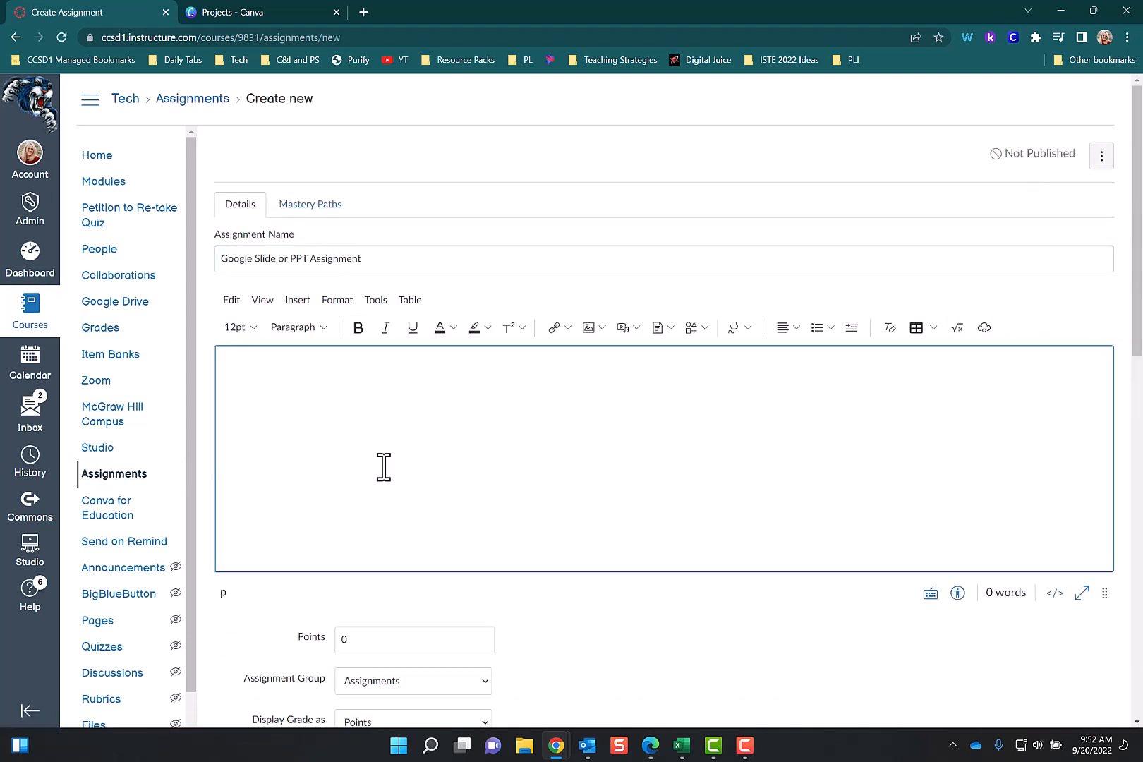
Set the assignment's submission type to External Tool
scroll(375, 510, "down", 4)
scroll(375, 519, "down", 2)
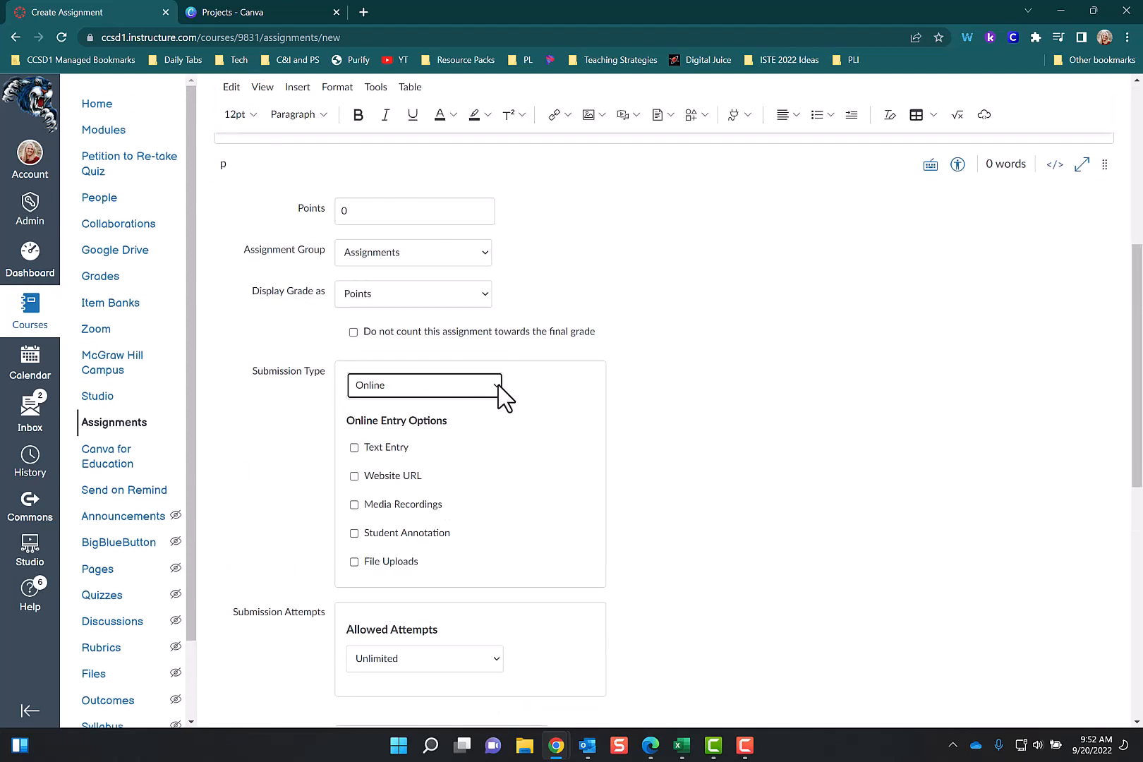
left_click(498, 389)
left_click(465, 448)
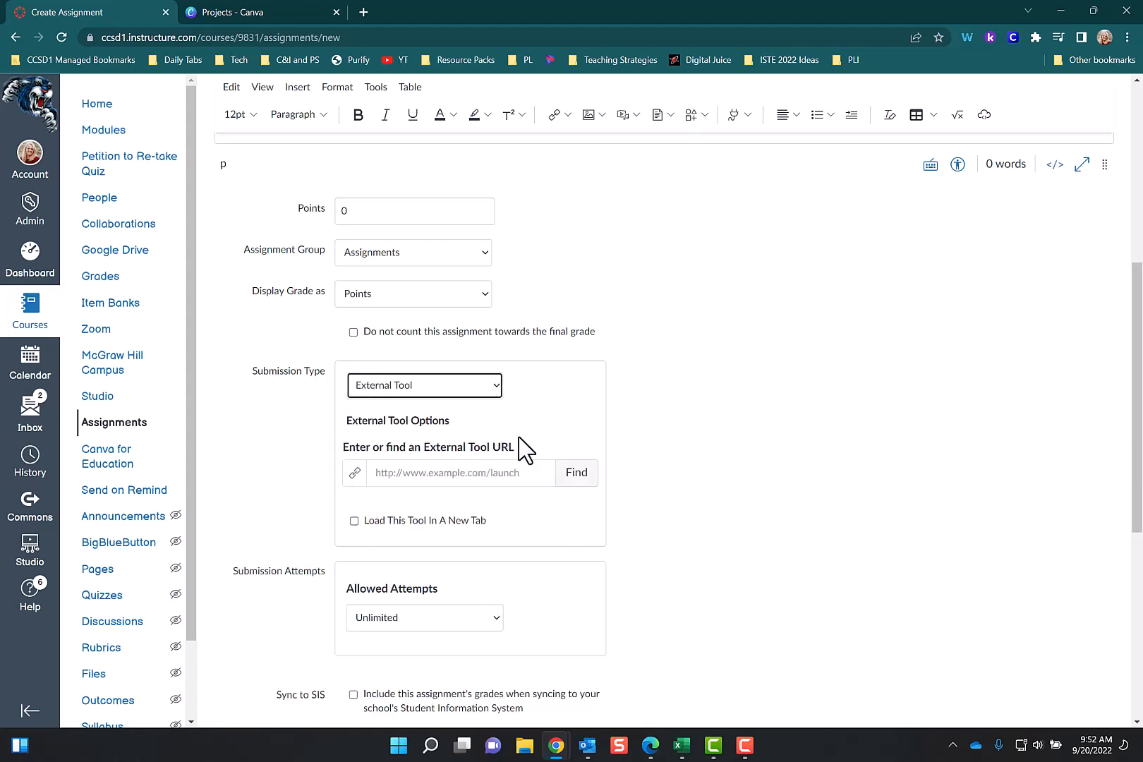
Choose Google Docs Cloud Assignment as the external tool and link the Frayer Model slides from Google Drive
left_click(577, 474)
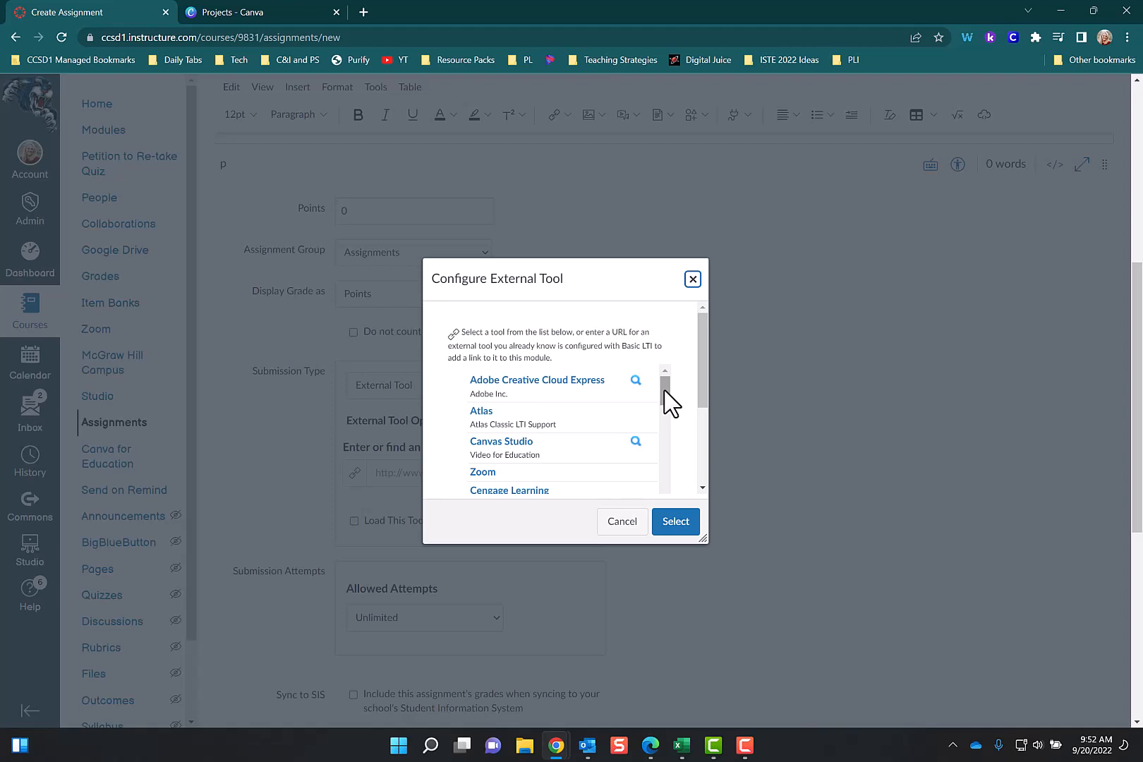
left_click_drag(664, 391, 669, 448)
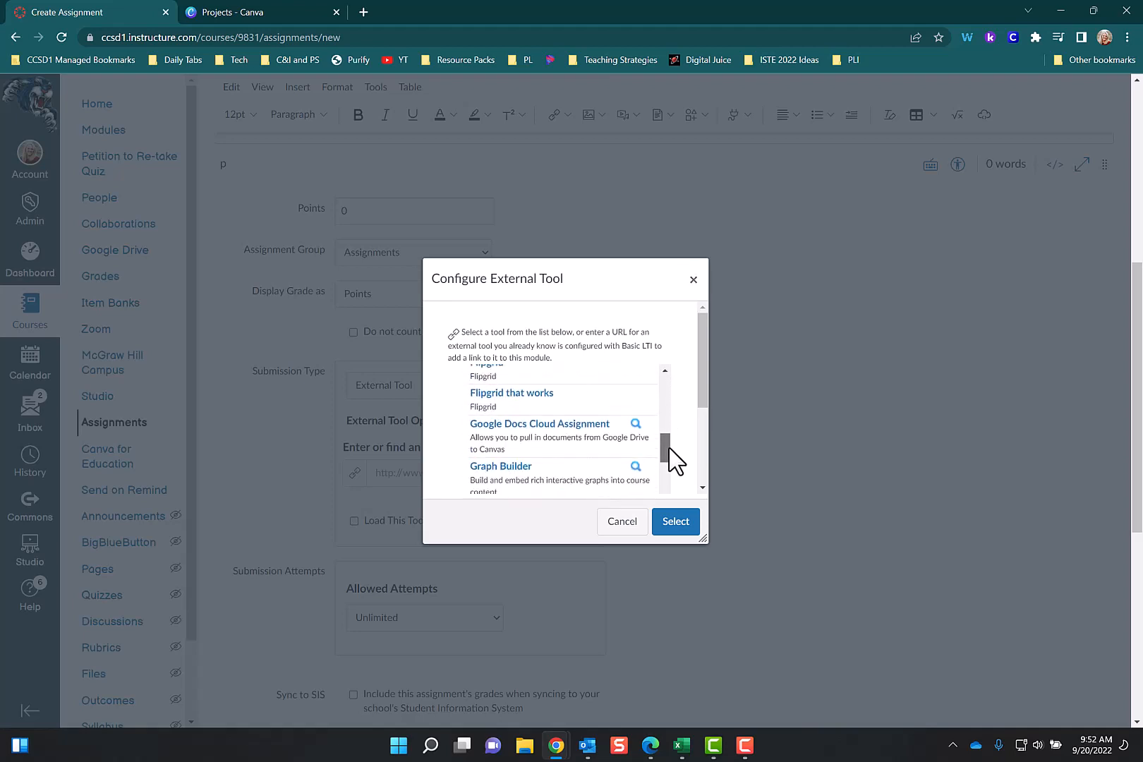
left_click(568, 425)
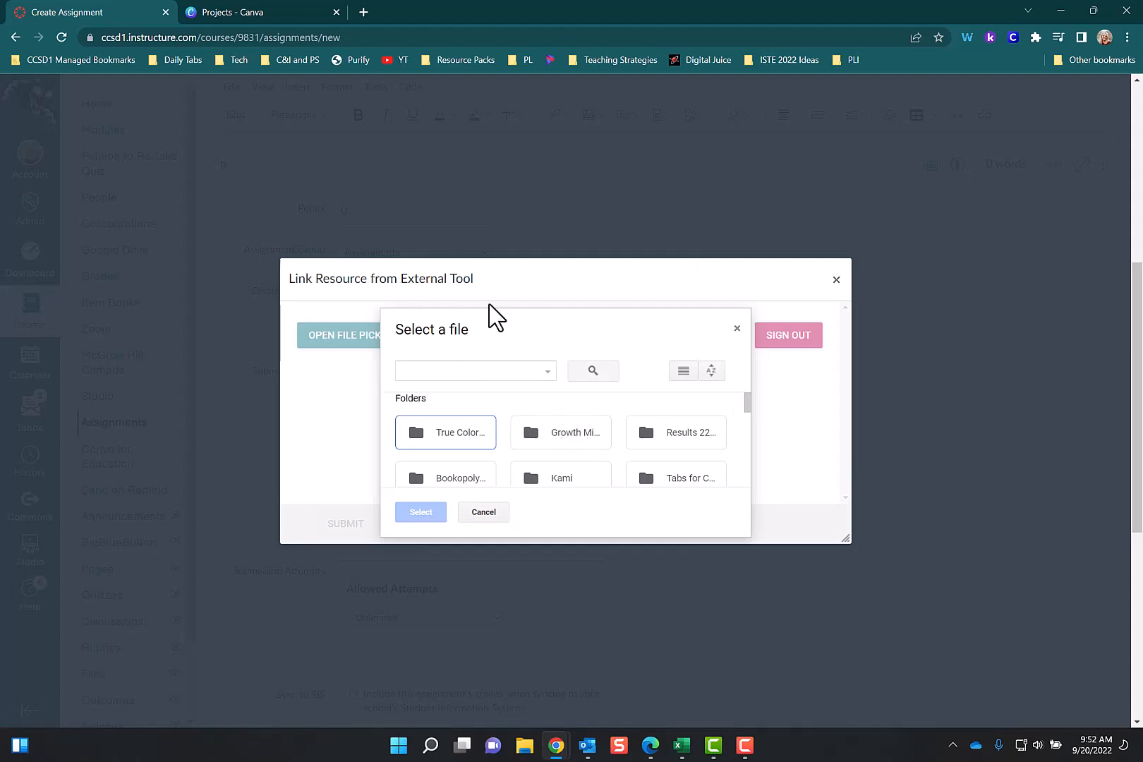
scroll(752, 445, "down", 5)
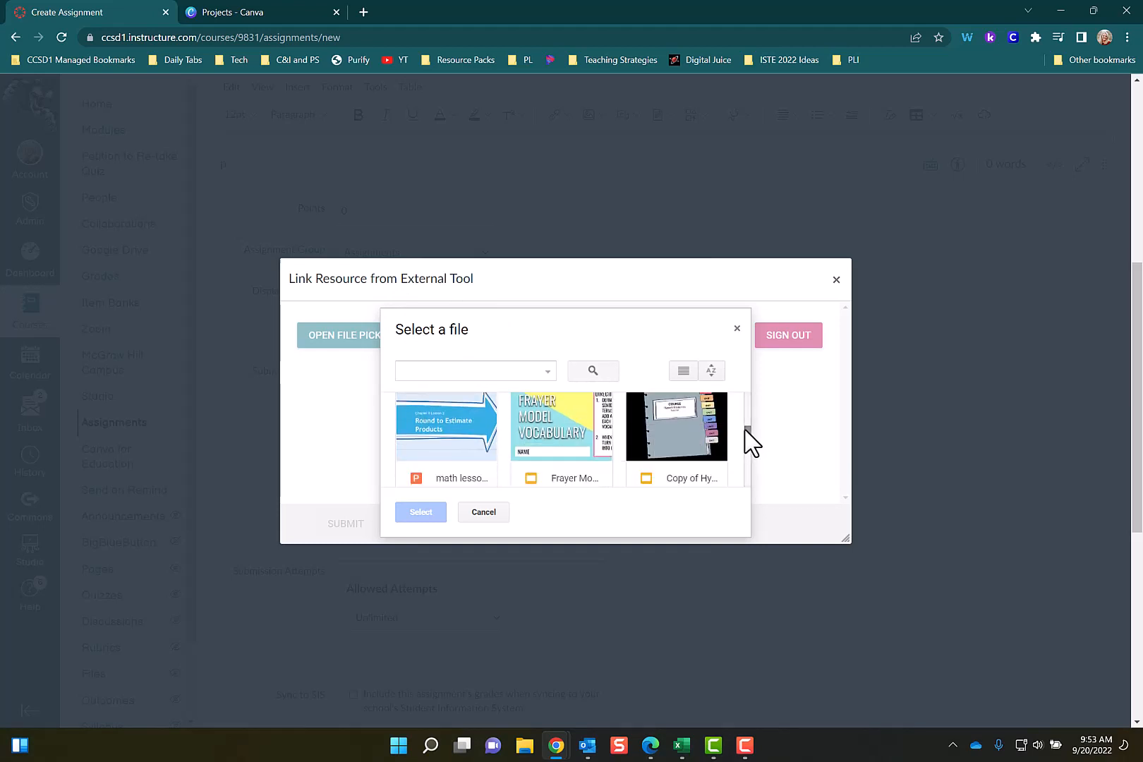
left_click(577, 443)
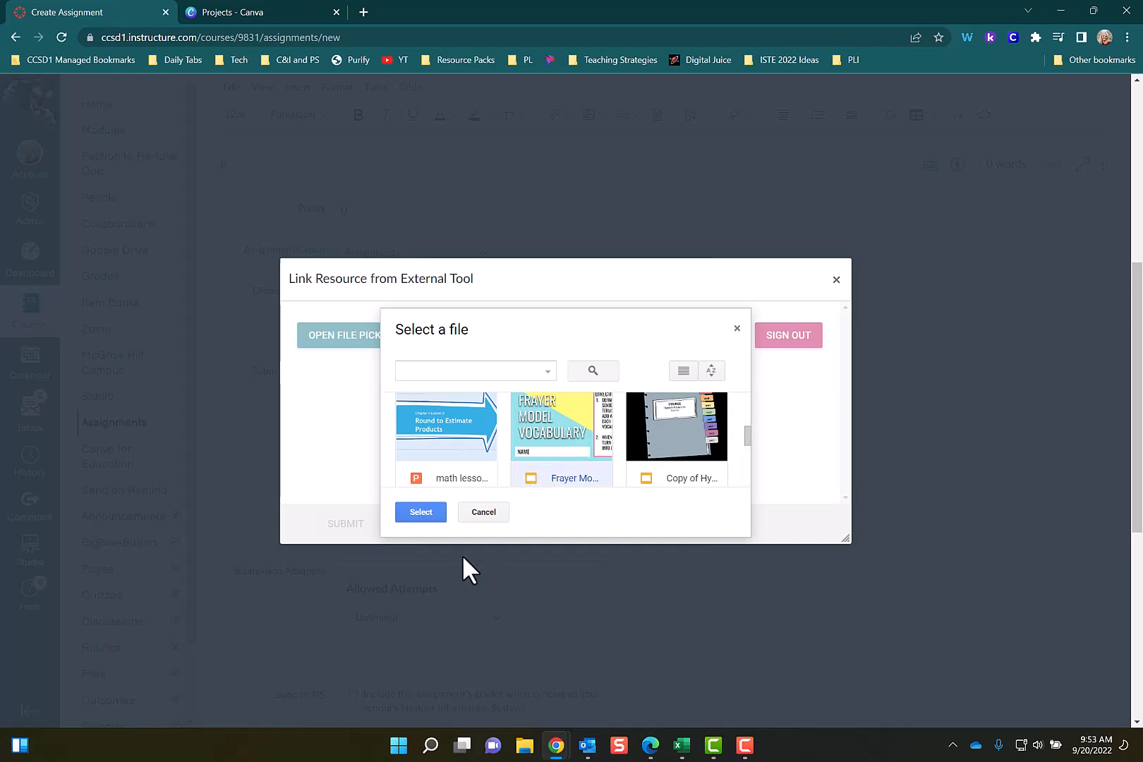
left_click(430, 517)
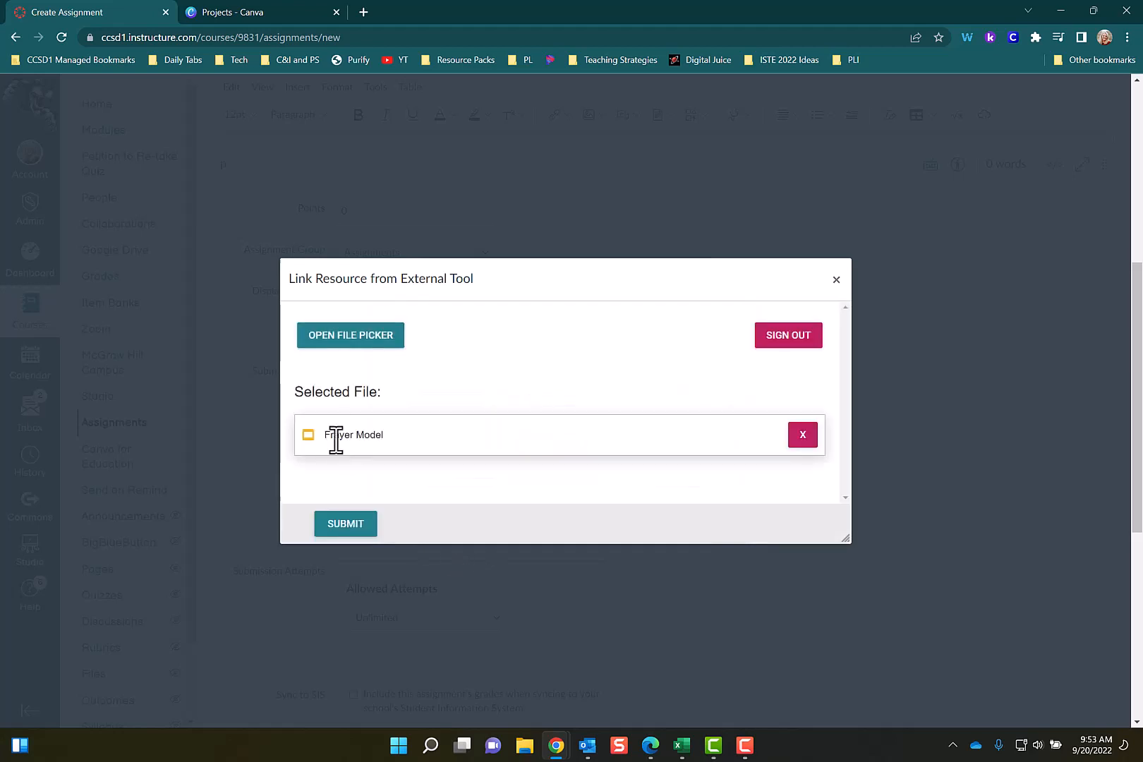
left_click(353, 522)
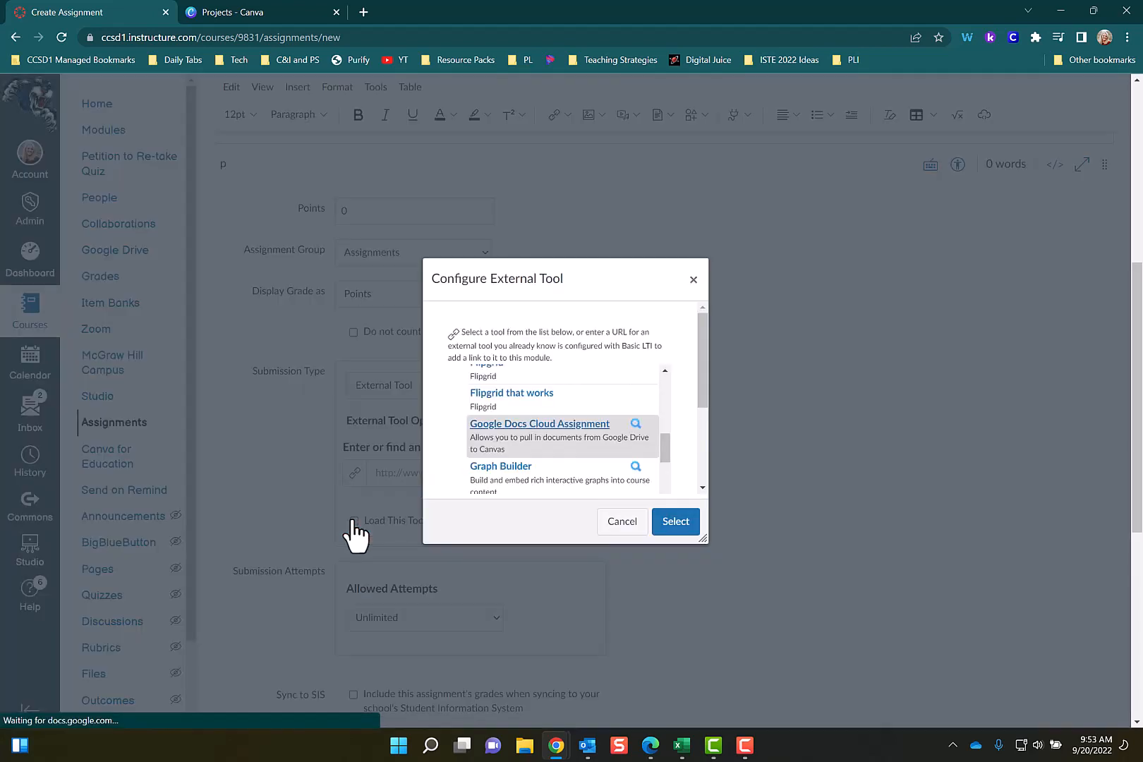
Confirm the Google Docs Cloud Assignment tool set to load in a new tab, and save and publish the assignment
scroll(575, 424, "down", 6)
left_click_drag(702, 377, 695, 456)
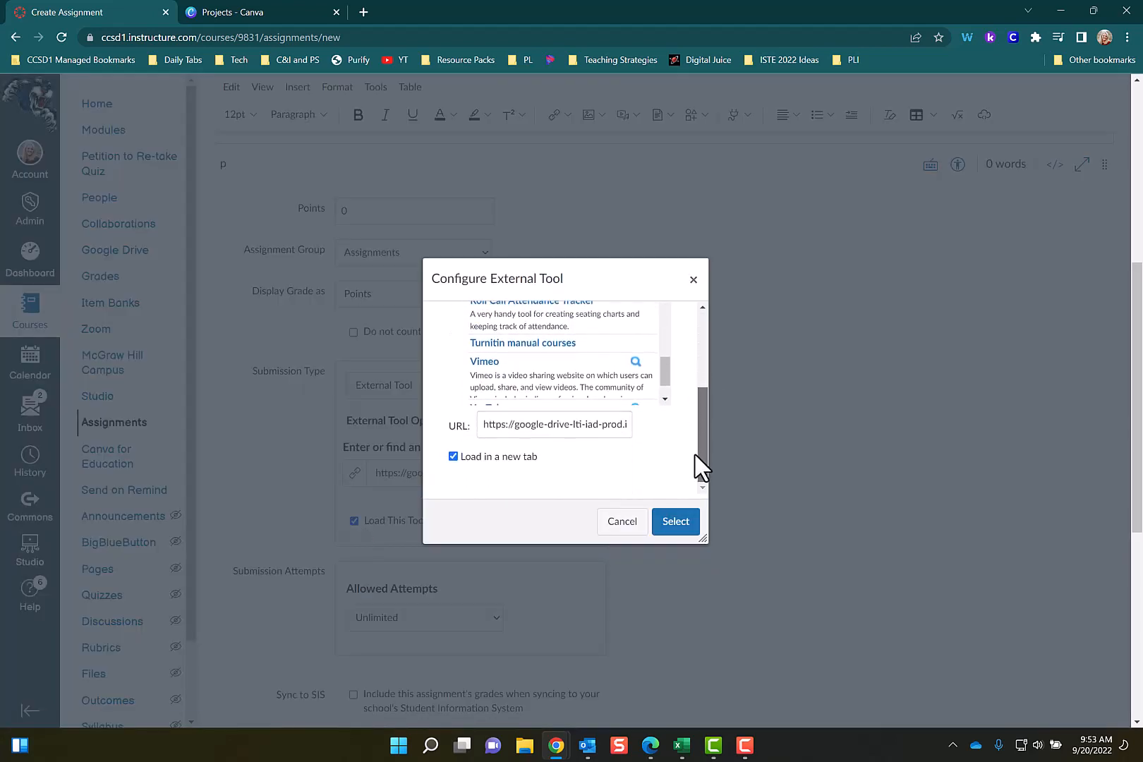
scroll(668, 377, "down", 1)
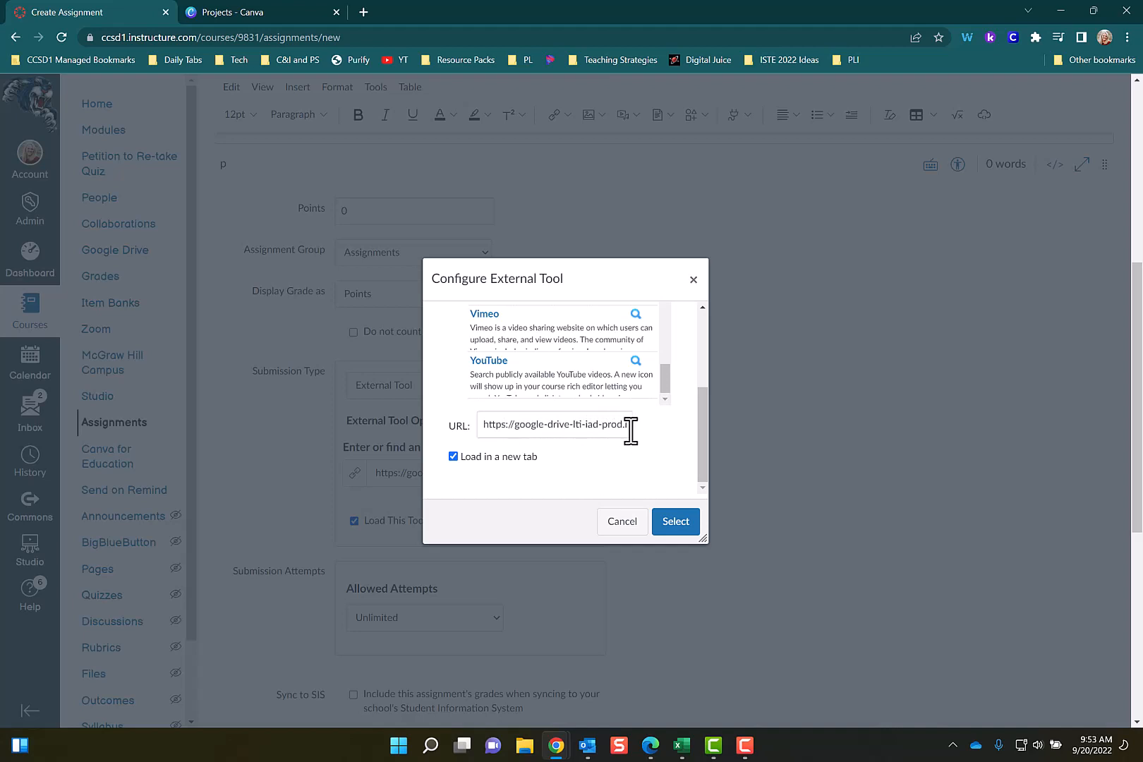
left_click(681, 523)
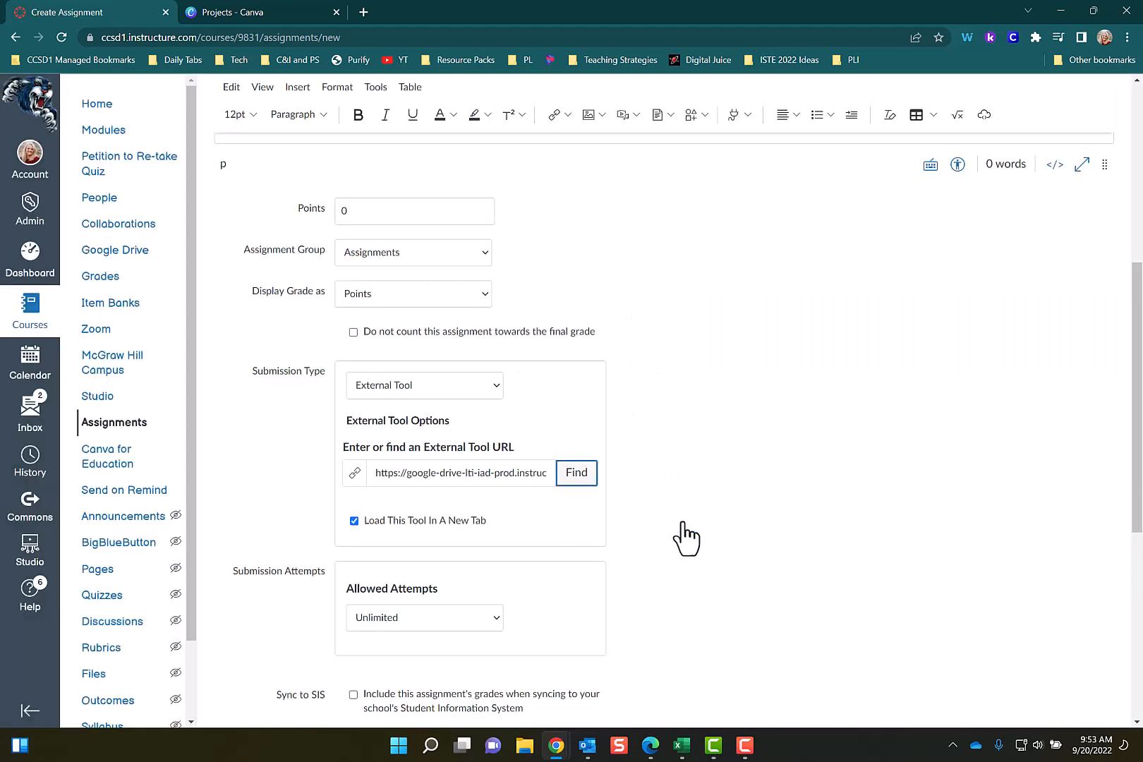
scroll(780, 494, "down", 5)
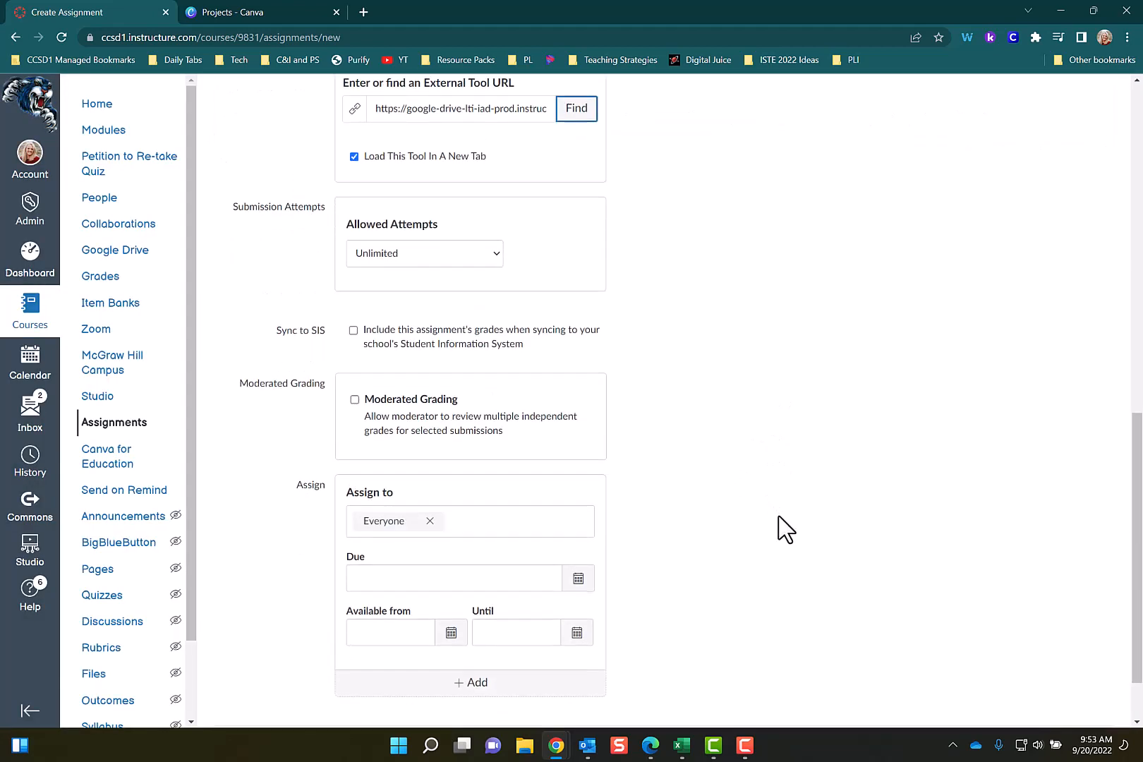
scroll(786, 529, "down", 1)
left_click(1016, 675)
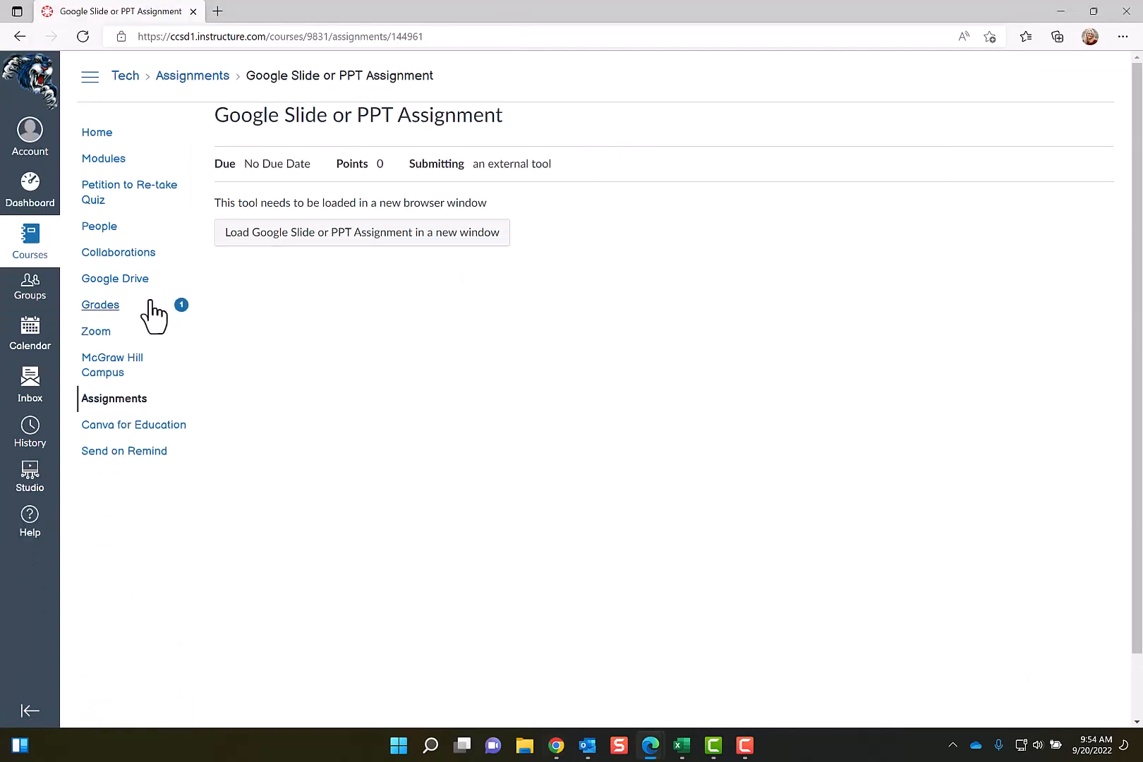
In the student's Edge window, load the assignment, enter "jdklfjdklafj" as slide 3's definition and "jfkldjfkladsj" as its connected terms, and submit it
left_click(423, 240)
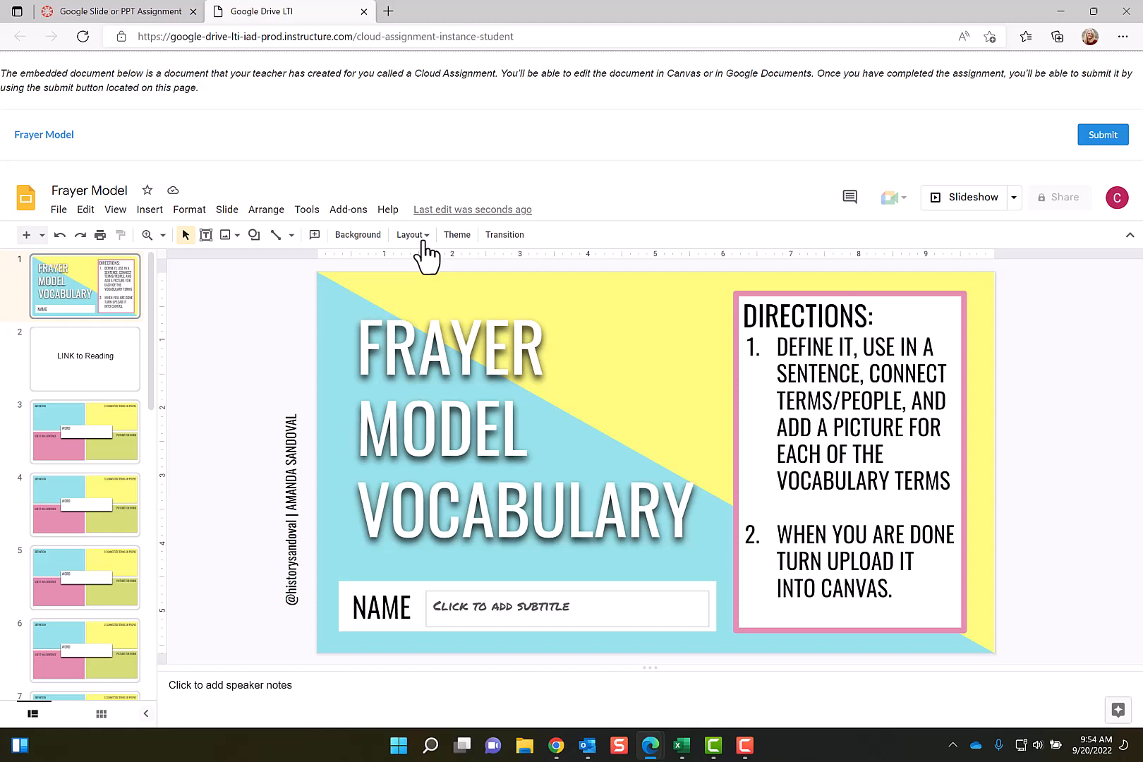
left_click(86, 434)
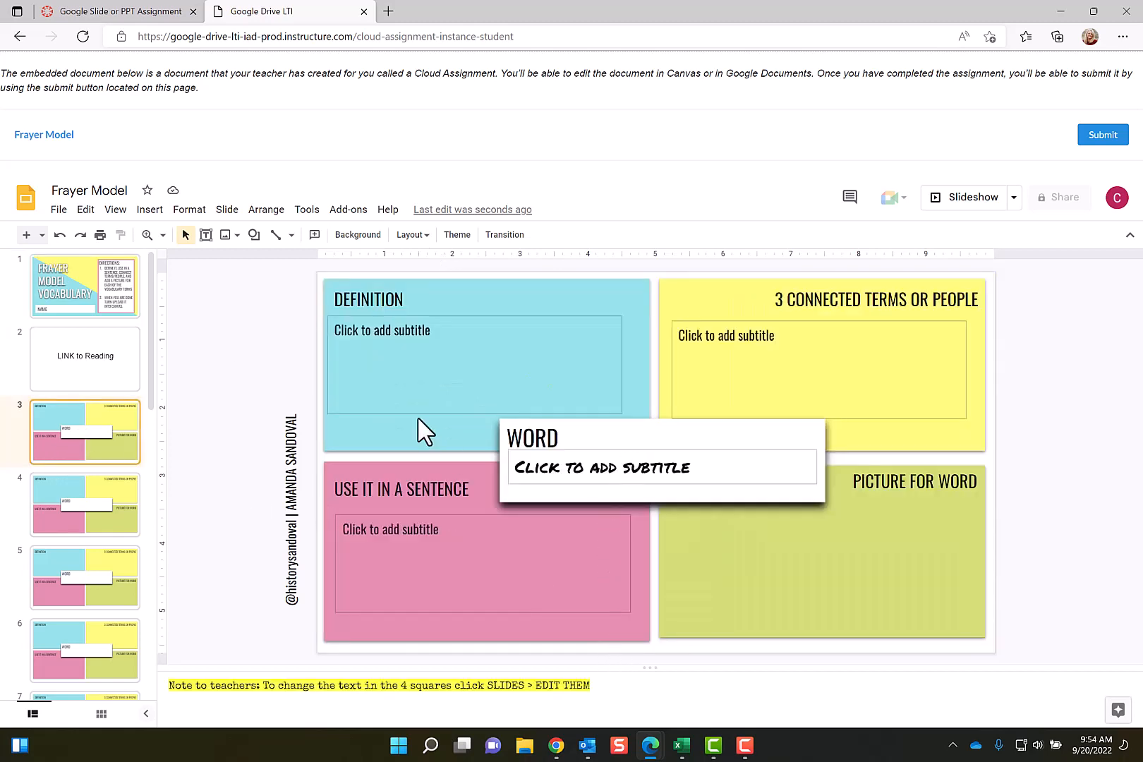
left_click(499, 353)
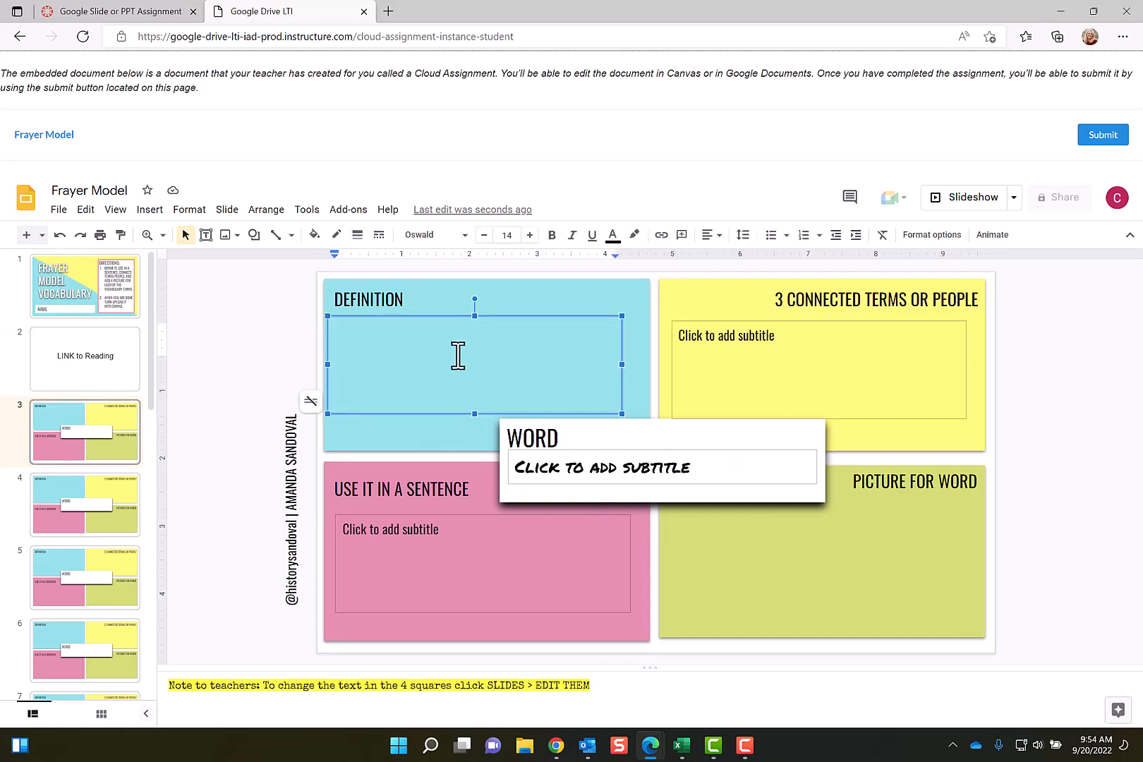
type("jdklfjdklafj")
left_click(825, 353)
type("jfkldjfkladsj")
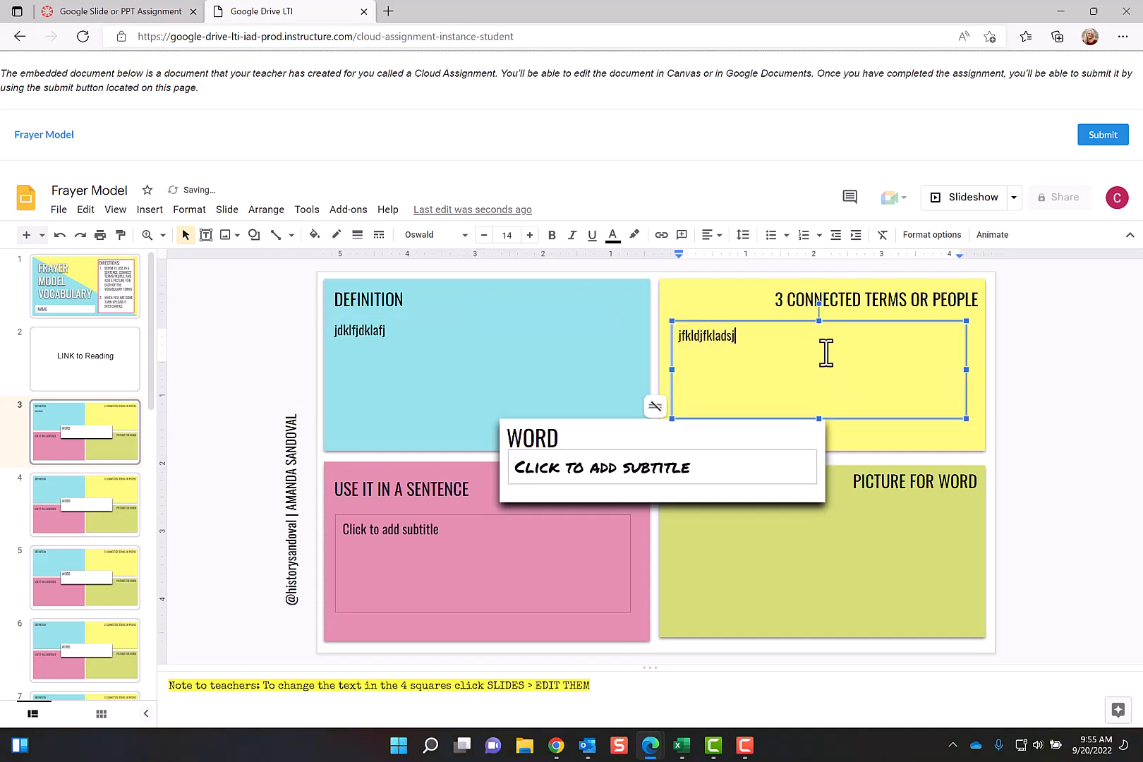
left_click(169, 501)
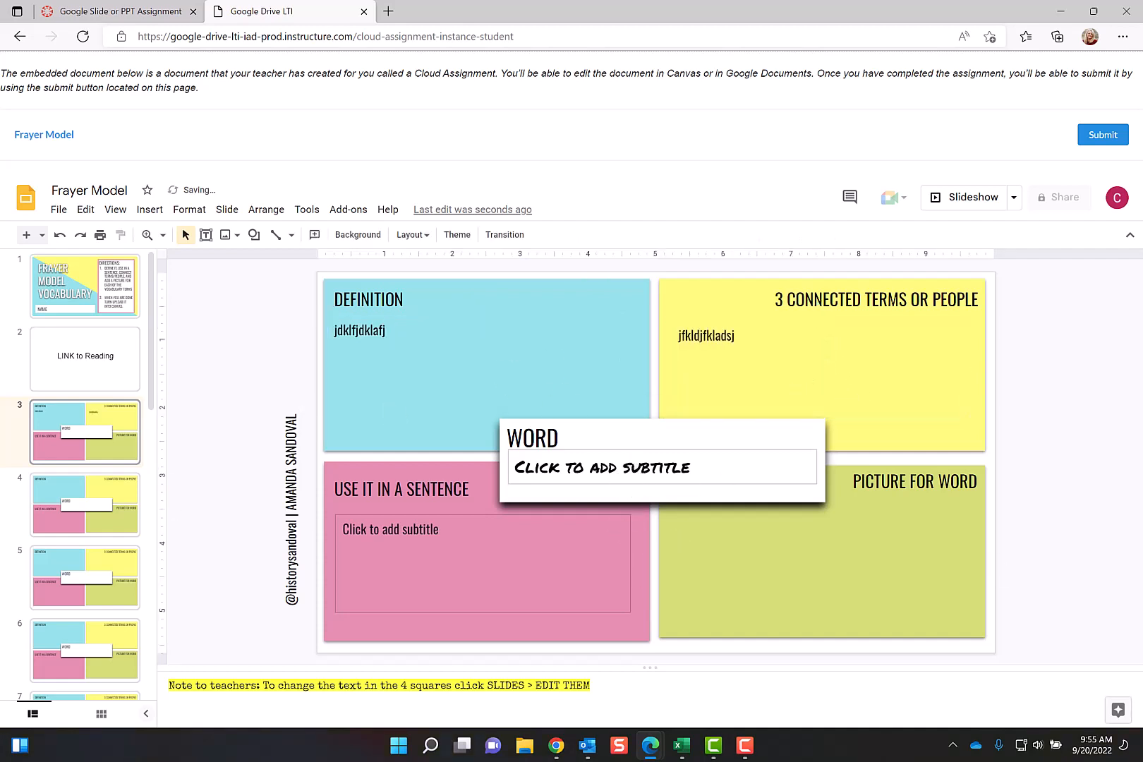
left_click(1096, 139)
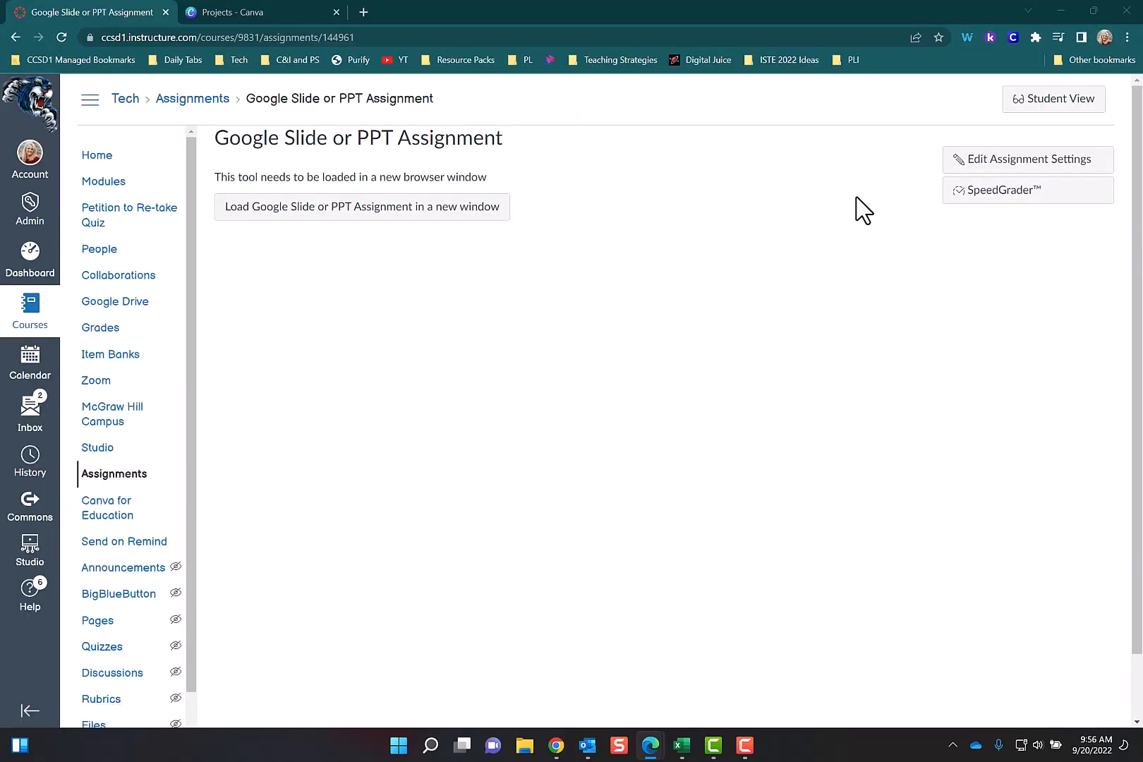
Back in the teacher's Chrome window, review the student's submitted Frayer Model slides in SpeedGrader, then return to the assignment
left_click(1002, 191)
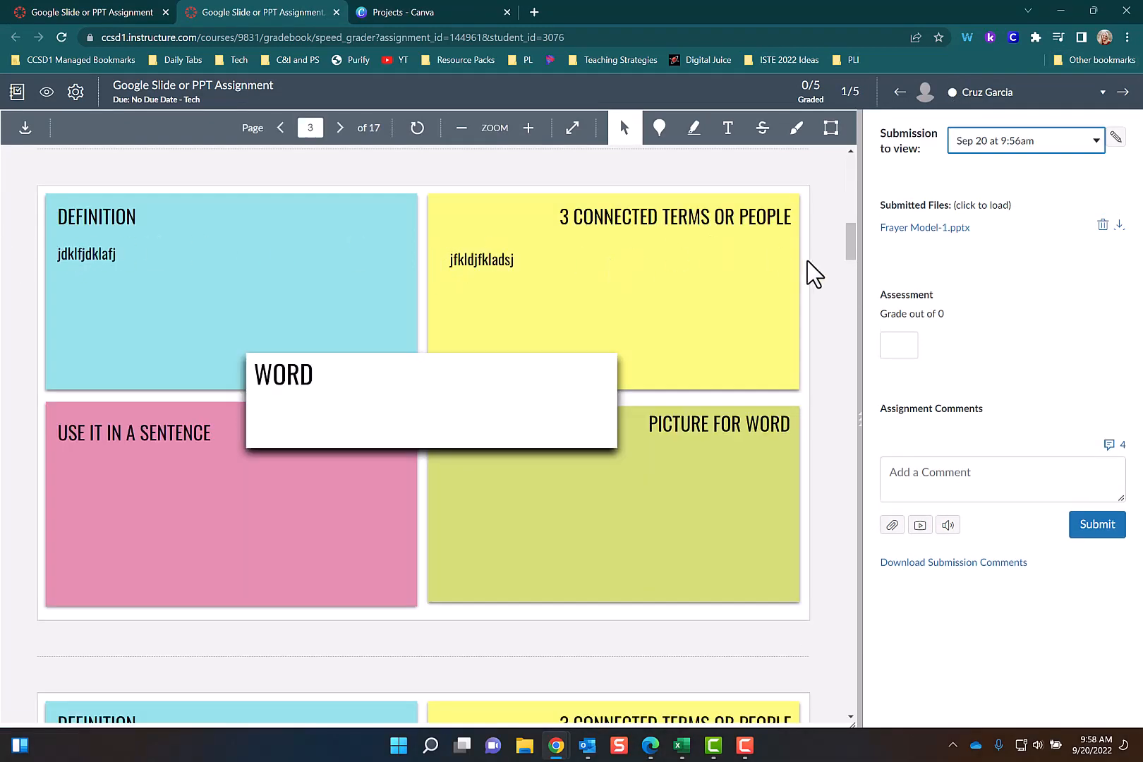
left_click_drag(852, 245, 843, 174)
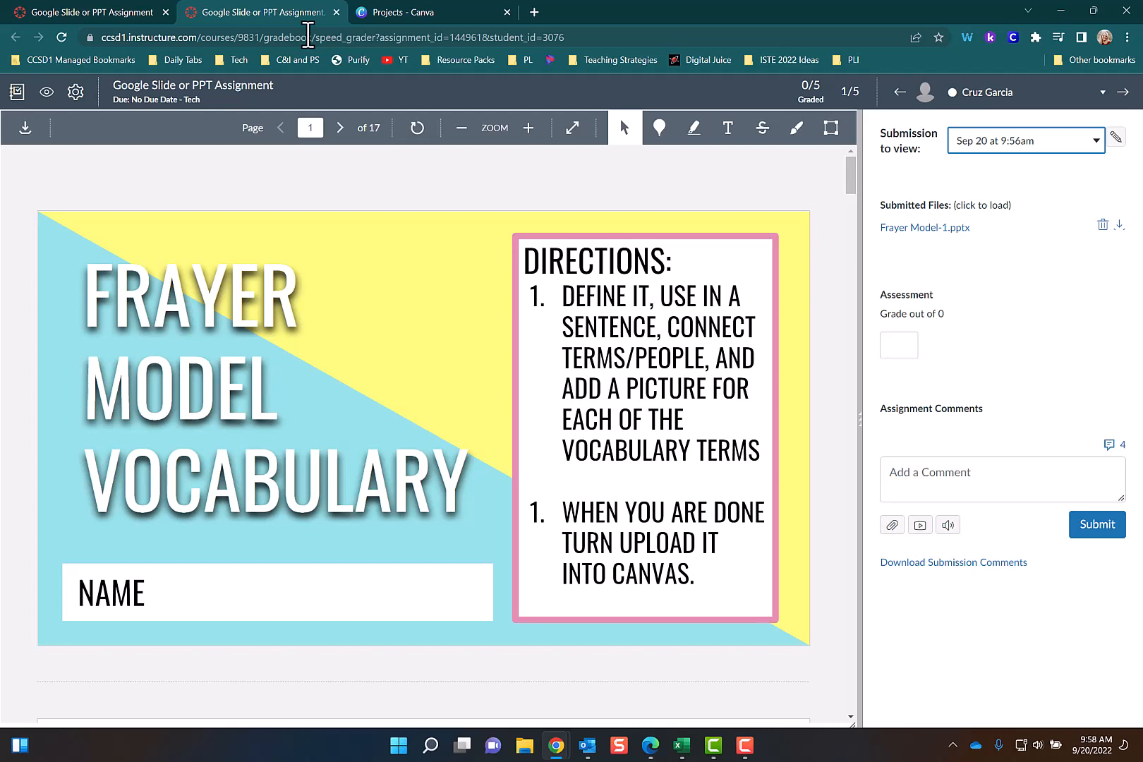
left_click(165, 12)
Replace the assignment's external tool with Office 365 Cloud Assignment and attach "Data Notebook Option.pptx" from OneDrive
scroll(475, 439, "down", 7)
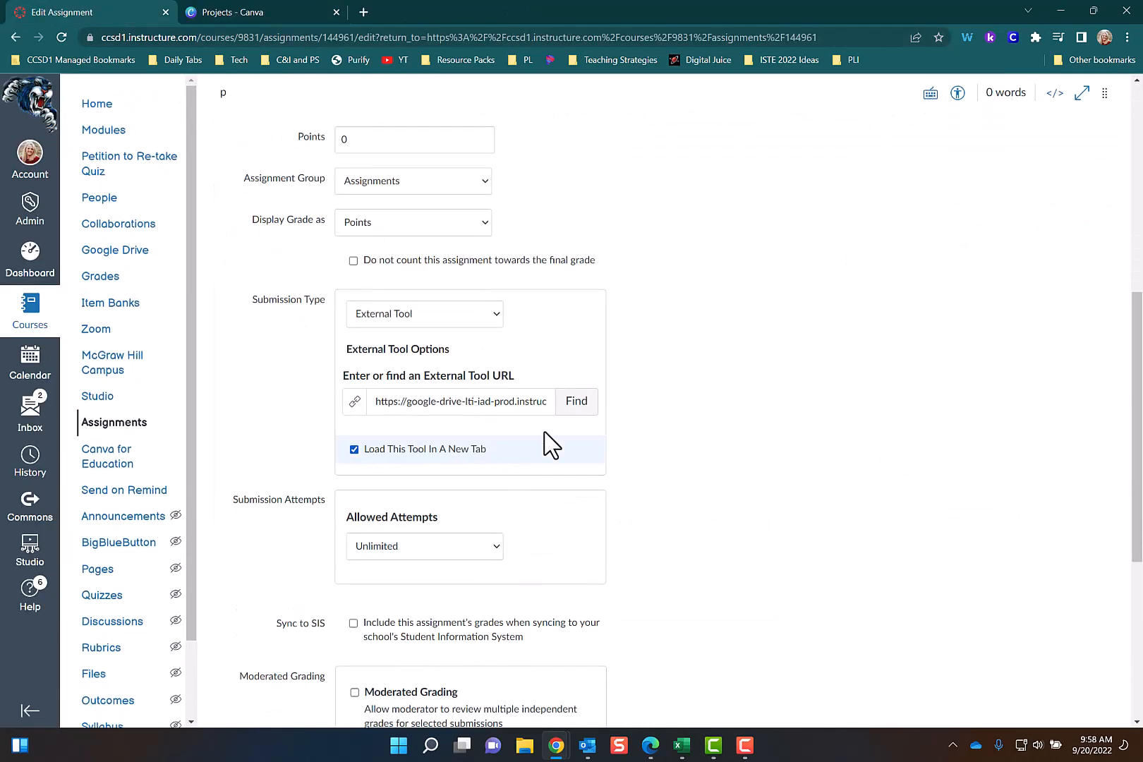
left_click(587, 406)
left_click_drag(665, 395, 676, 485)
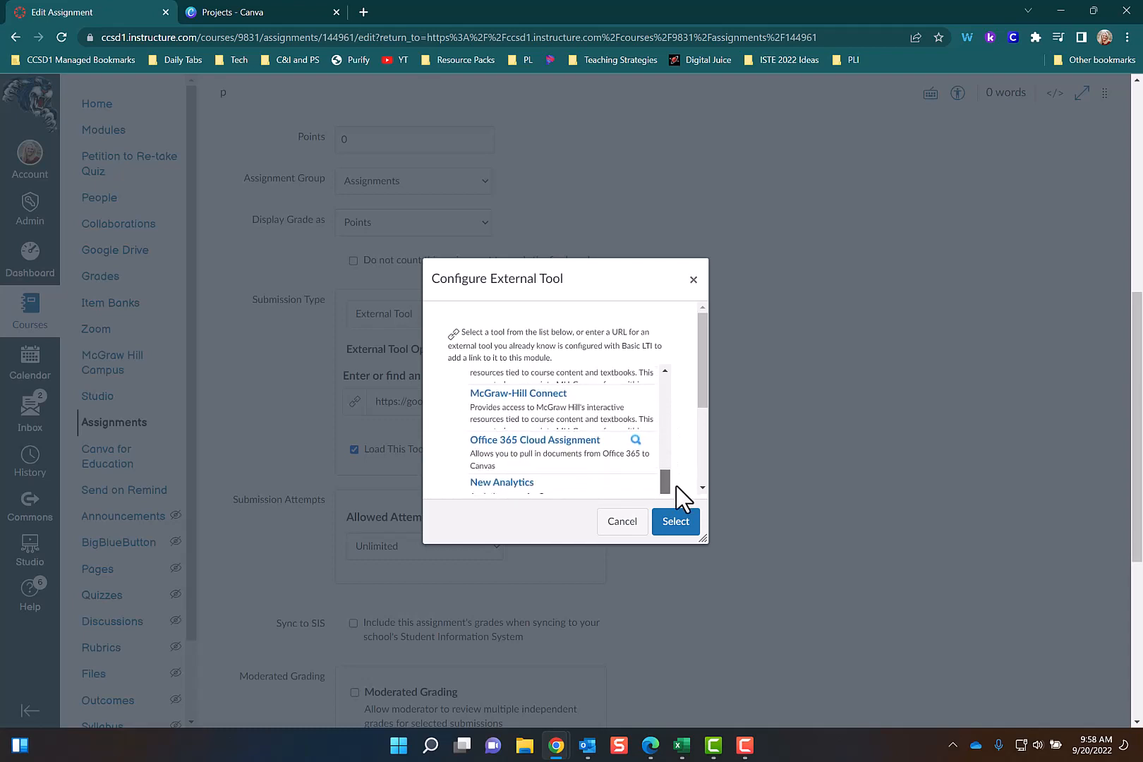
left_click(526, 443)
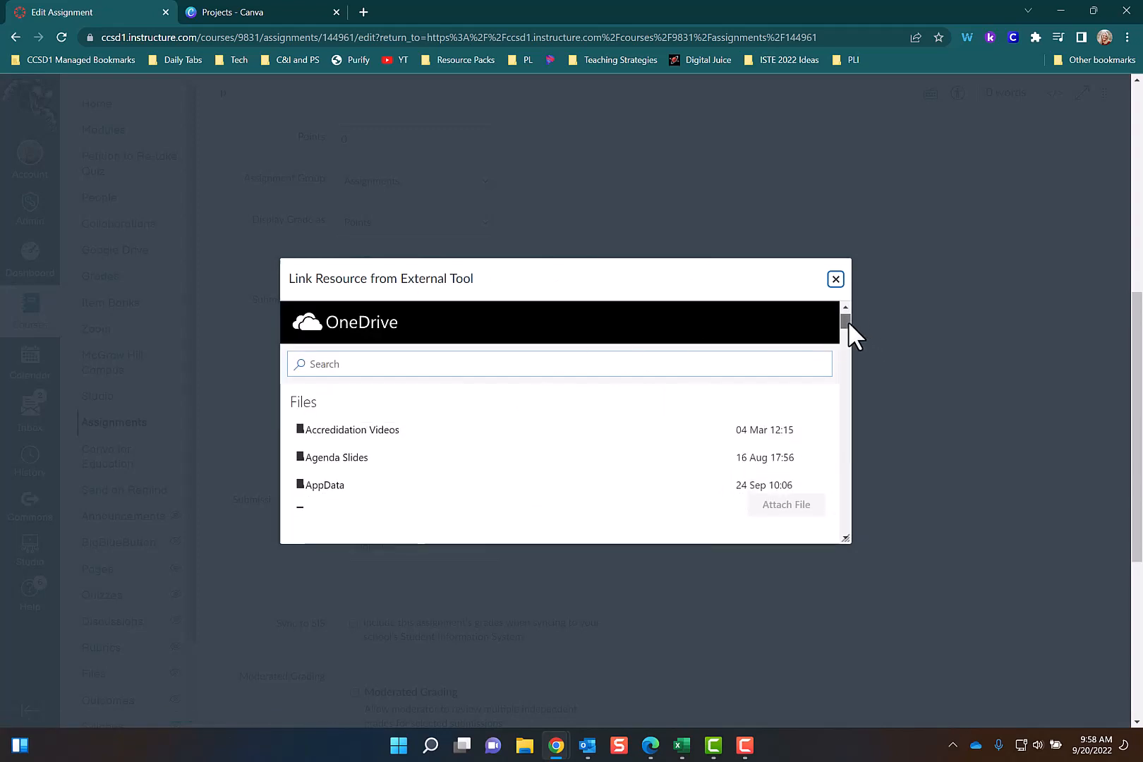
left_click_drag(848, 322, 850, 405)
left_click(288, 447)
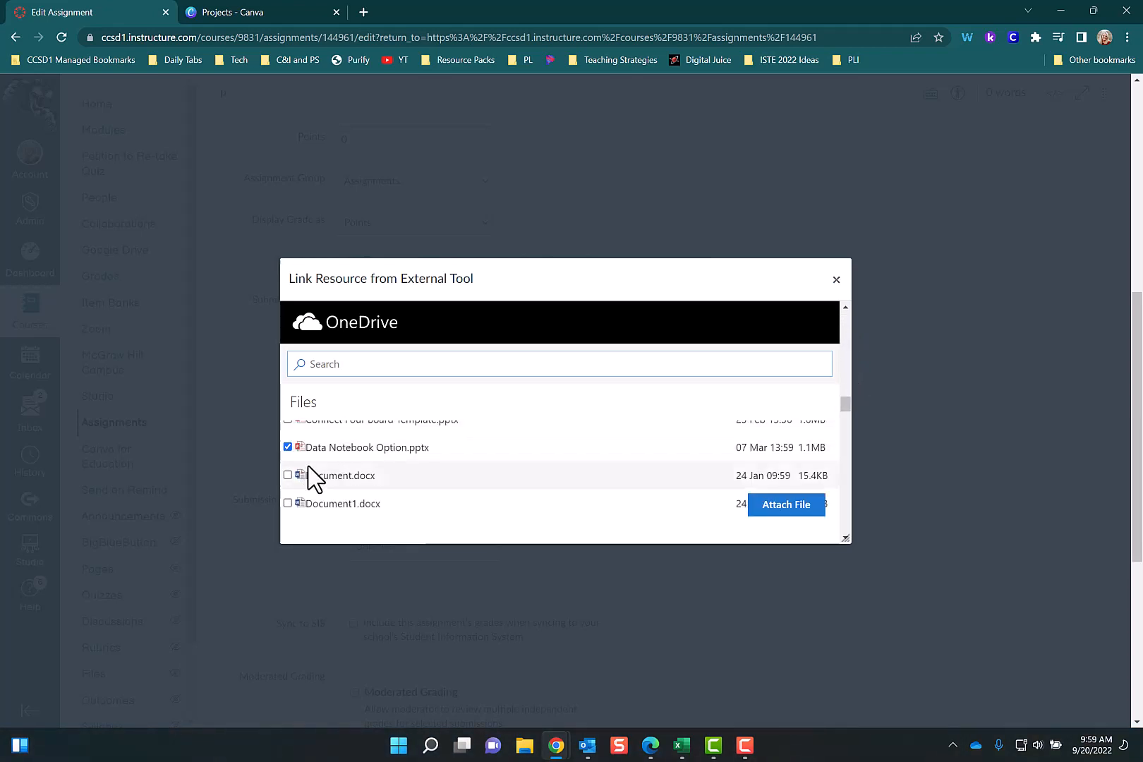
left_click(793, 515)
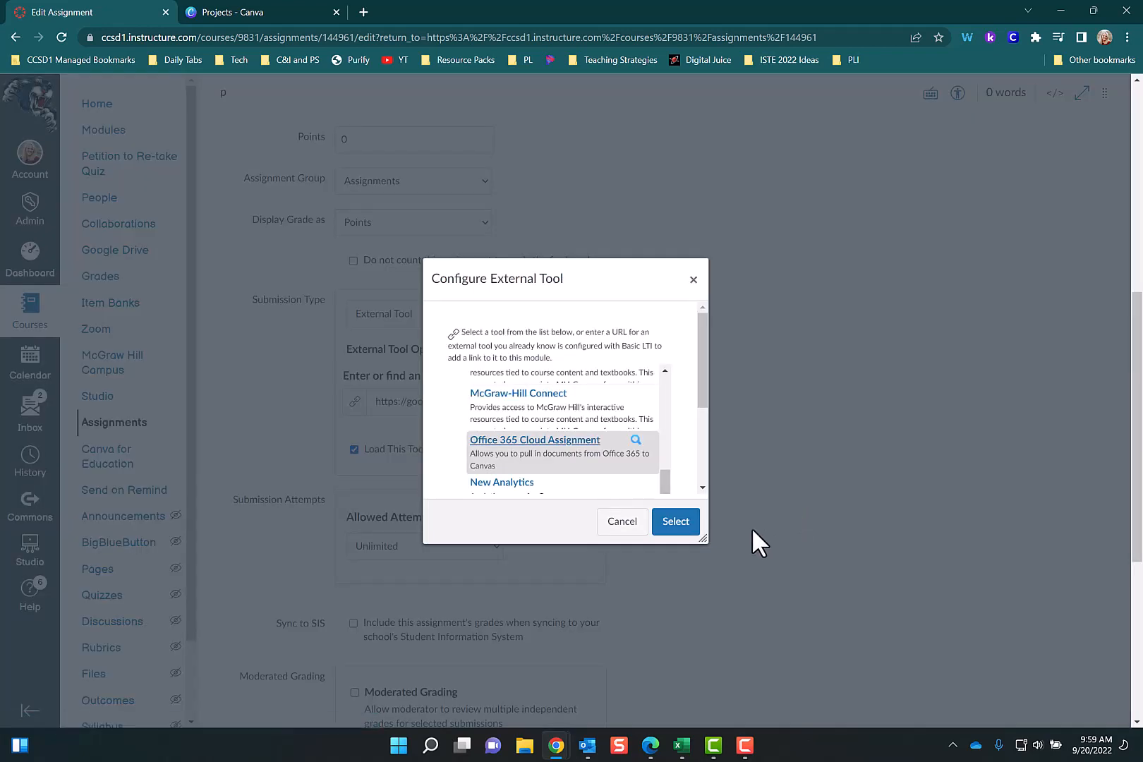
Confirm the Office 365 Cloud Assignment tool set to load in a new tab, and save the edited assignment
left_click_drag(702, 377, 706, 489)
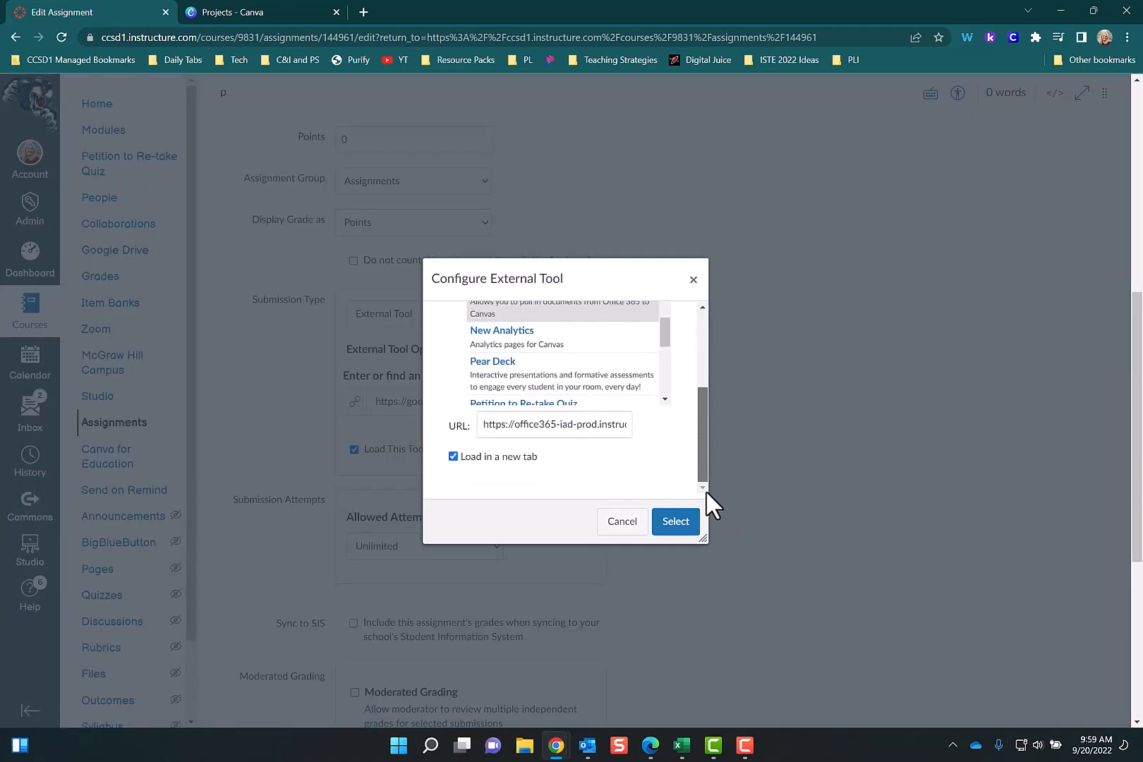
left_click(667, 531)
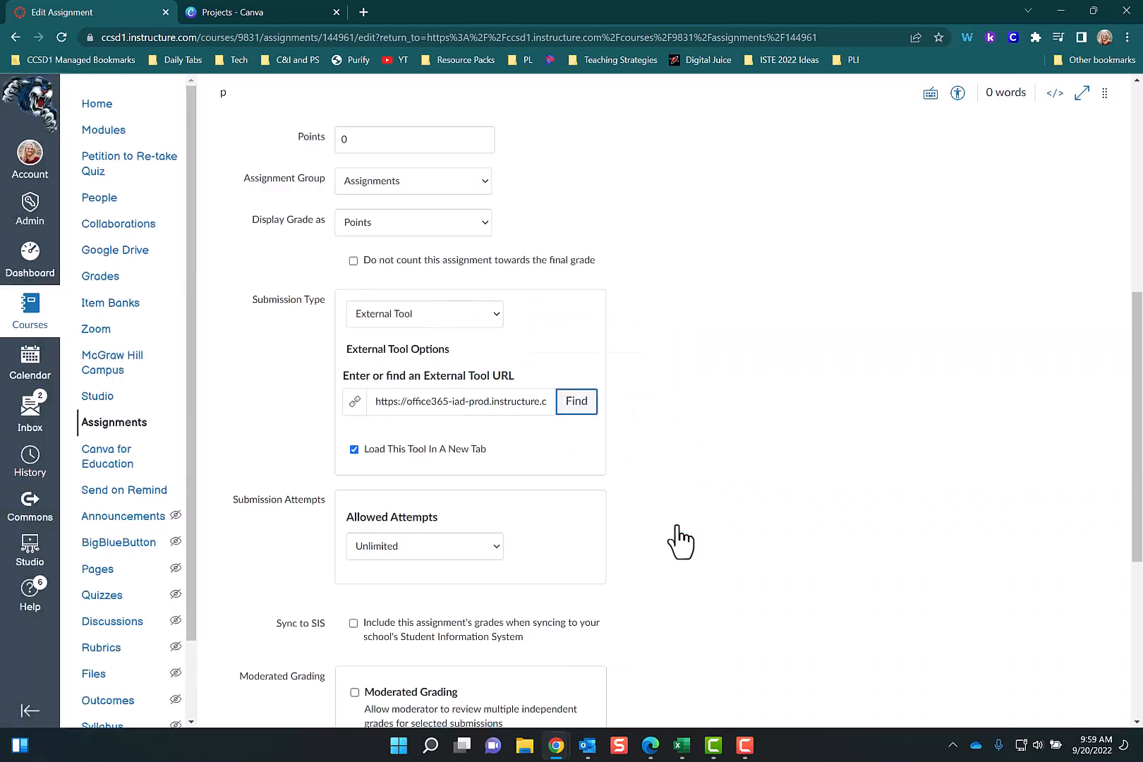
scroll(1134, 409, "down", 1)
left_click_drag(1136, 410, 1130, 555)
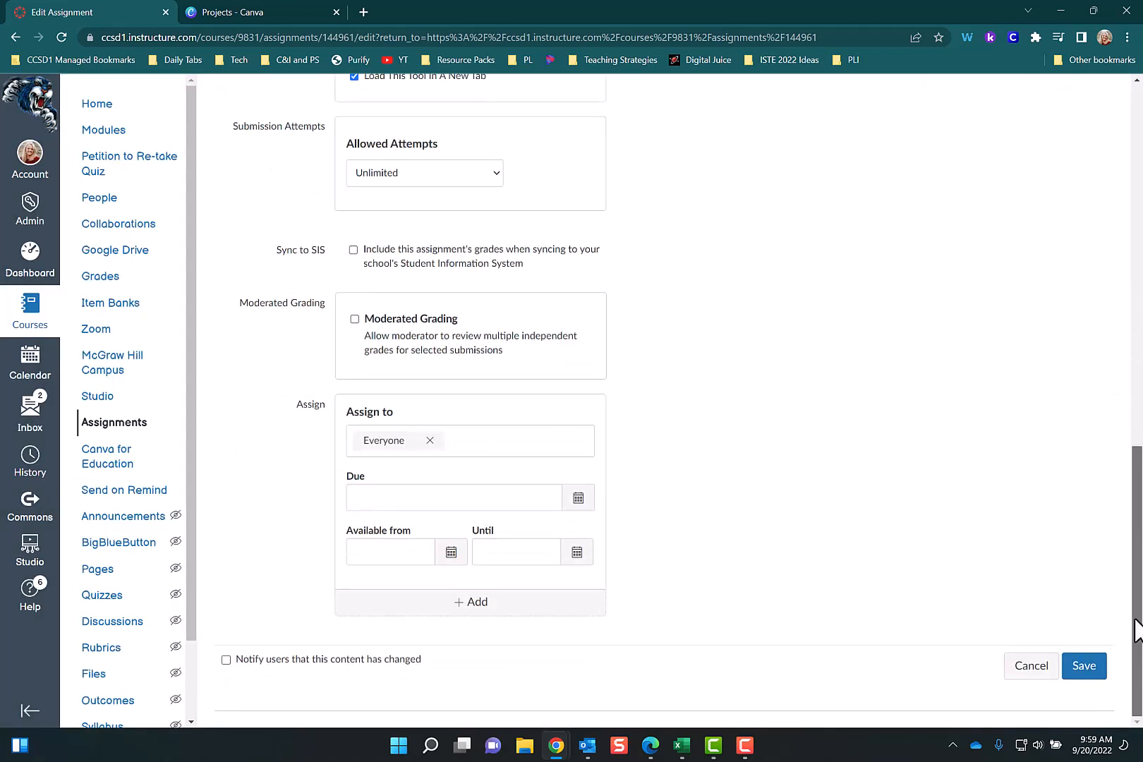
left_click(1085, 670)
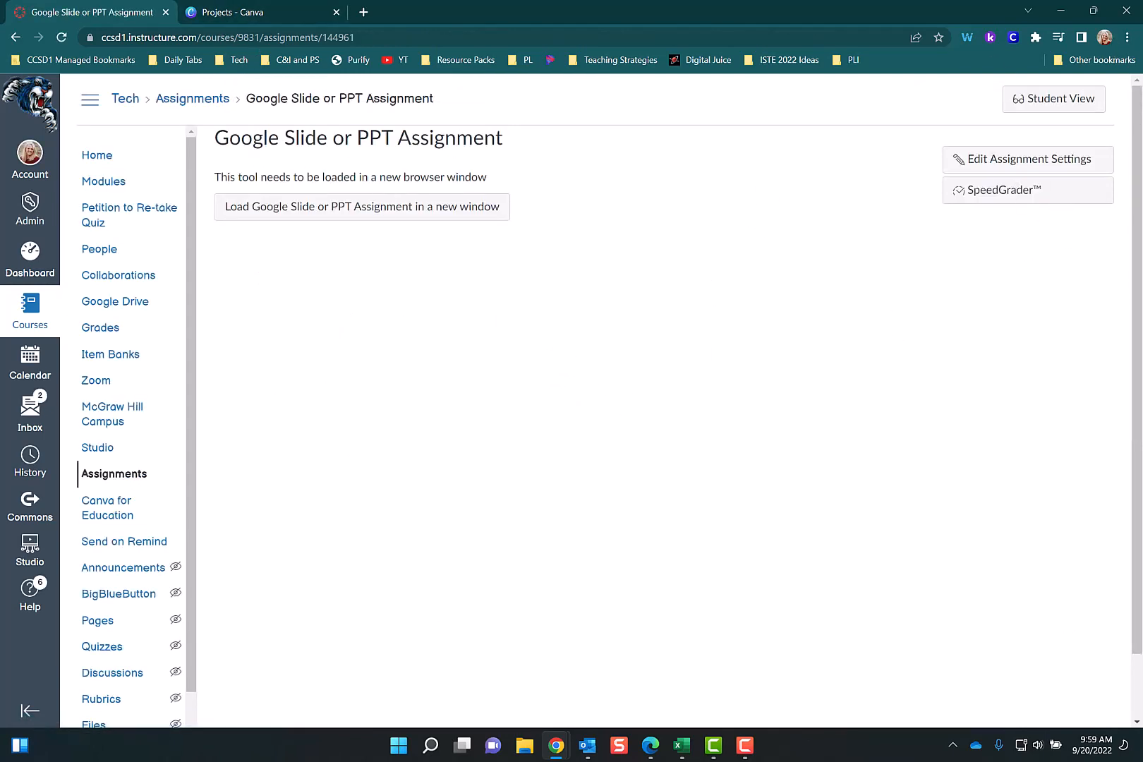
Switch to the student's Edge window, open "Google Slide or PPT Assignment", and load its PowerPoint file in a new window
key("alt+Tab")
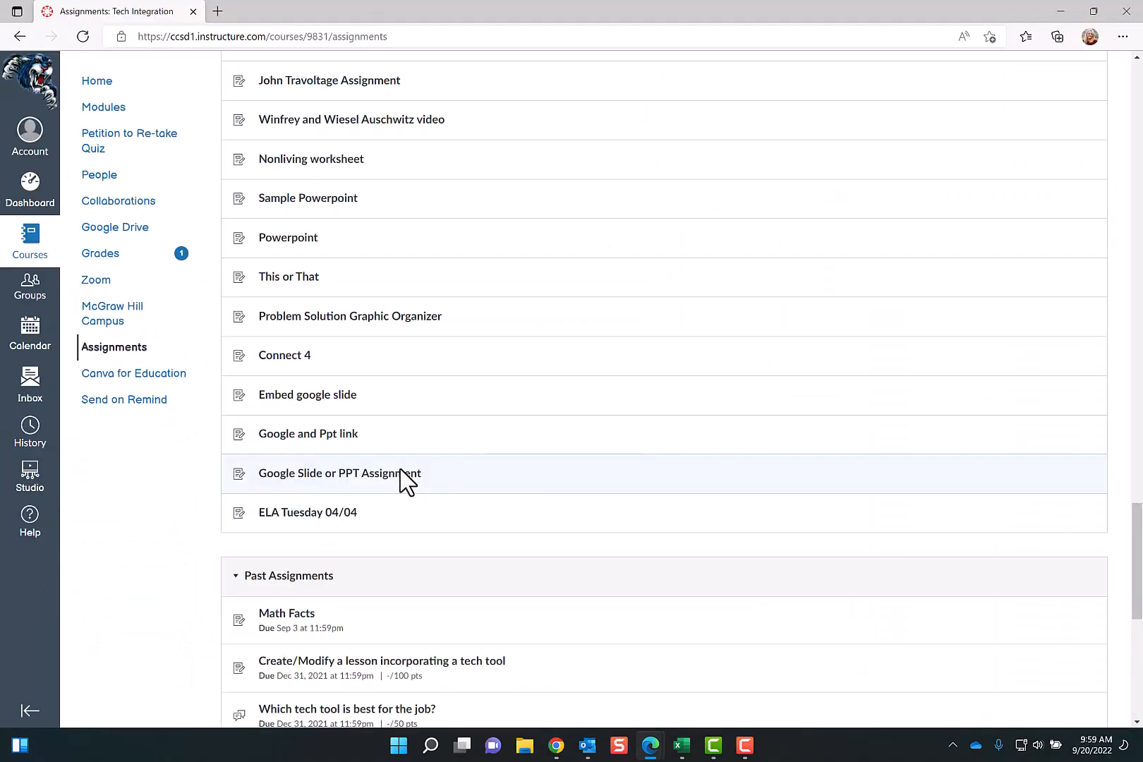
left_click(397, 475)
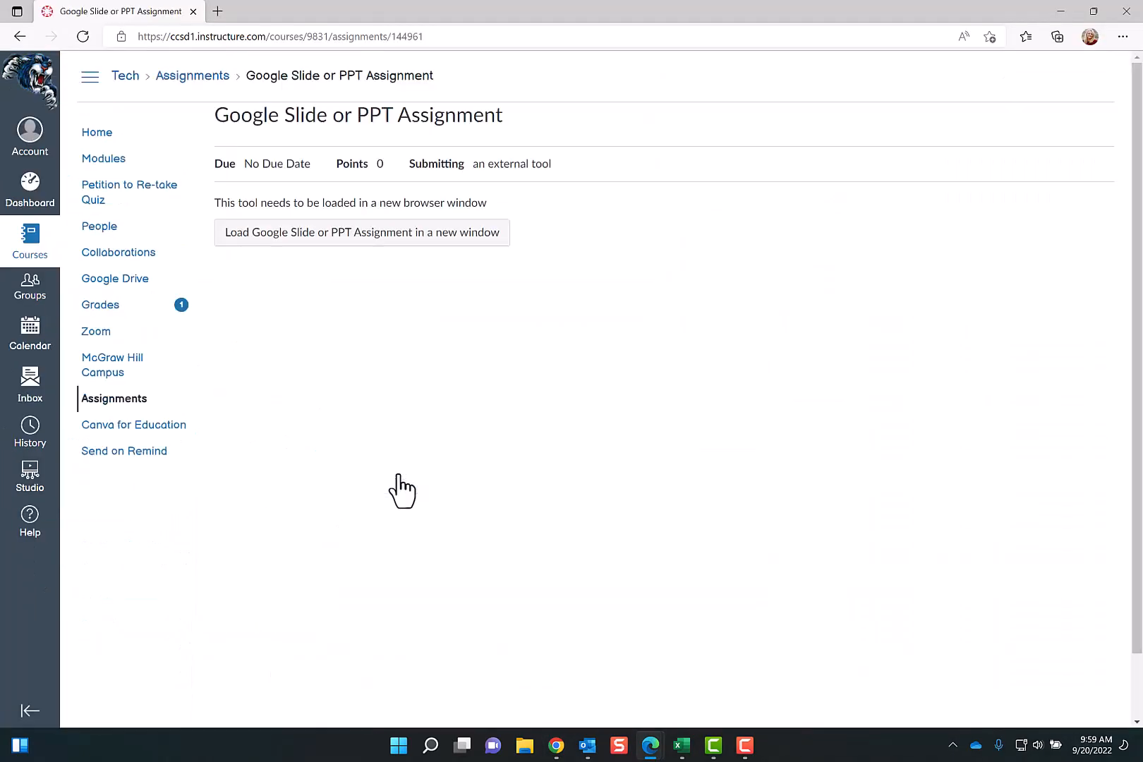
left_click(329, 242)
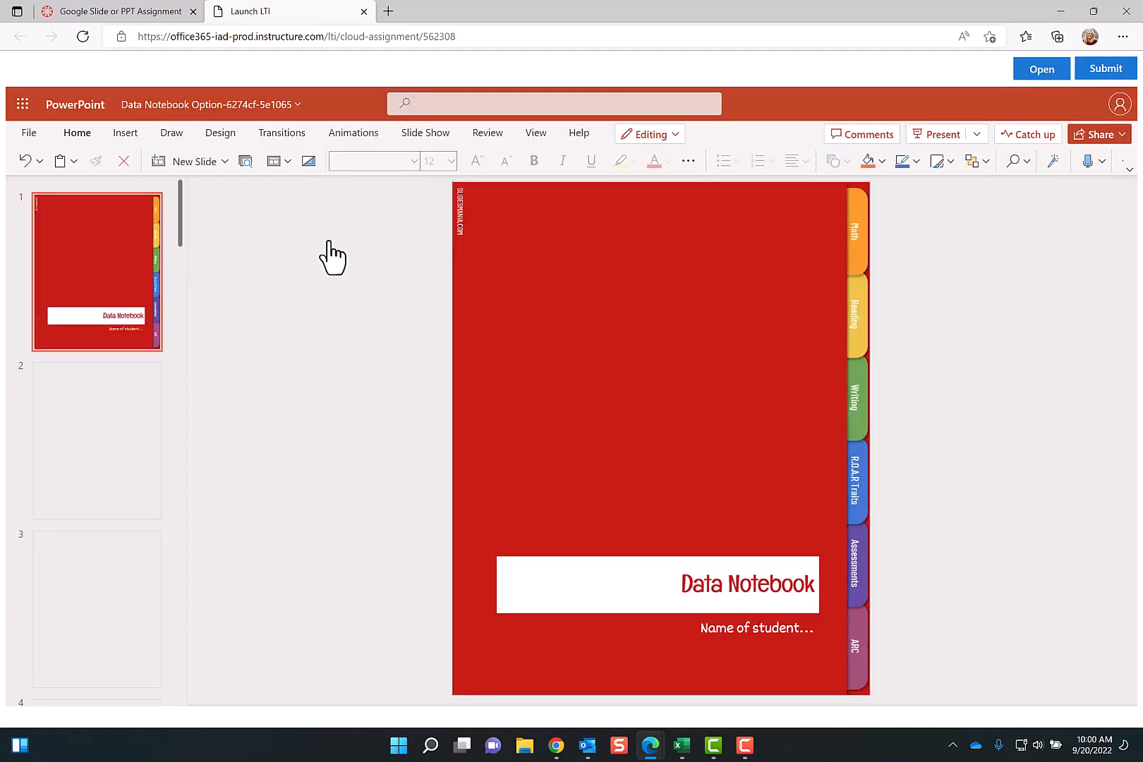
Replace the placeholder text on slide 5, "Here goes your Math - page 3", with "jfkldsajfksldajfksldajfklasd"
left_click_drag(181, 196, 181, 252)
left_click(86, 407)
left_click(80, 566)
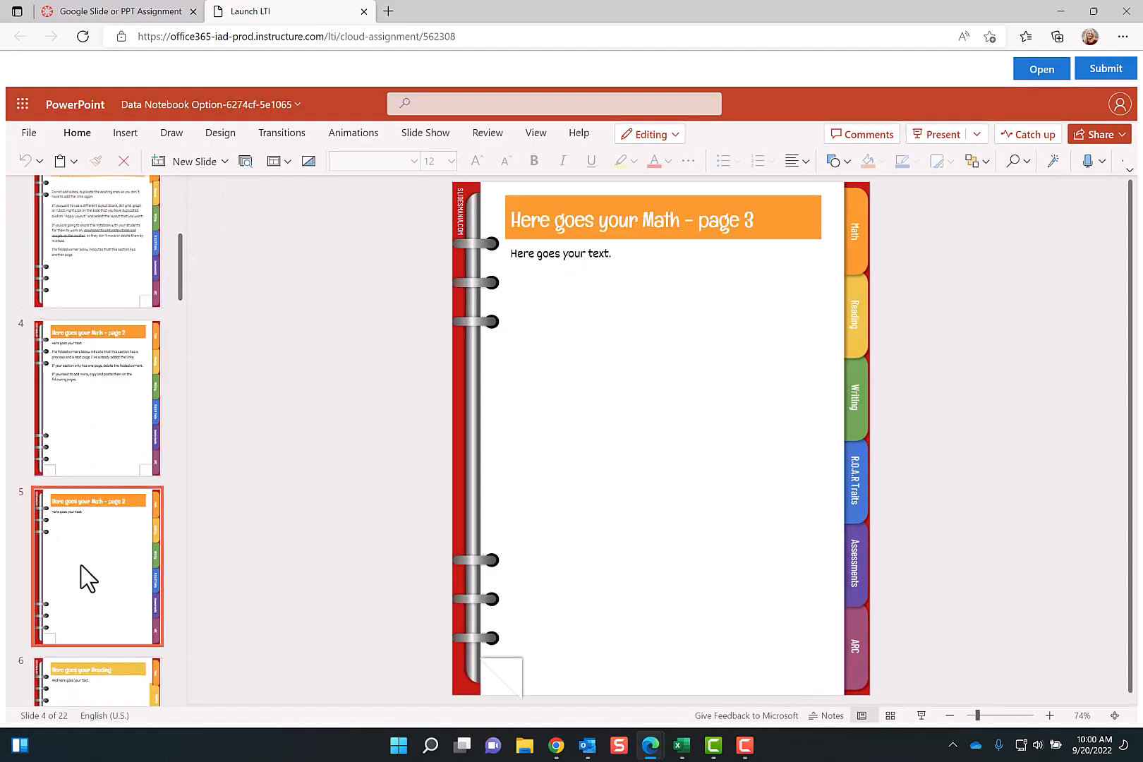
left_click(593, 293)
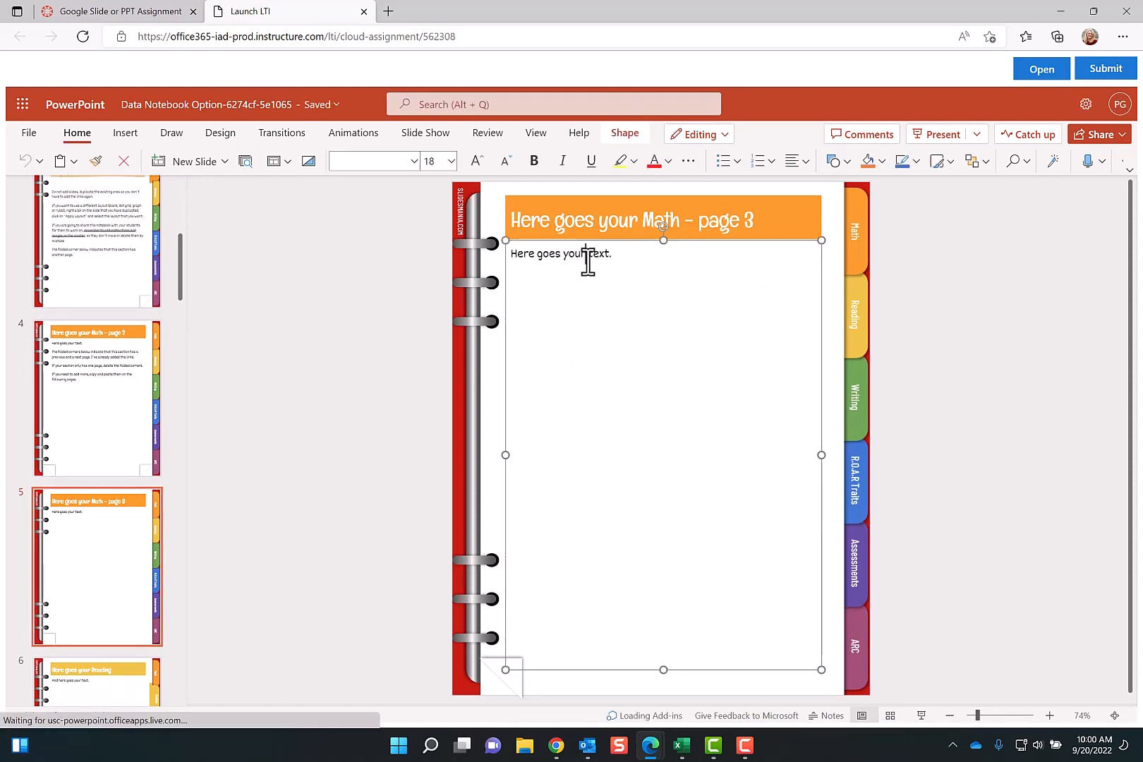
left_click_drag(611, 258, 527, 274)
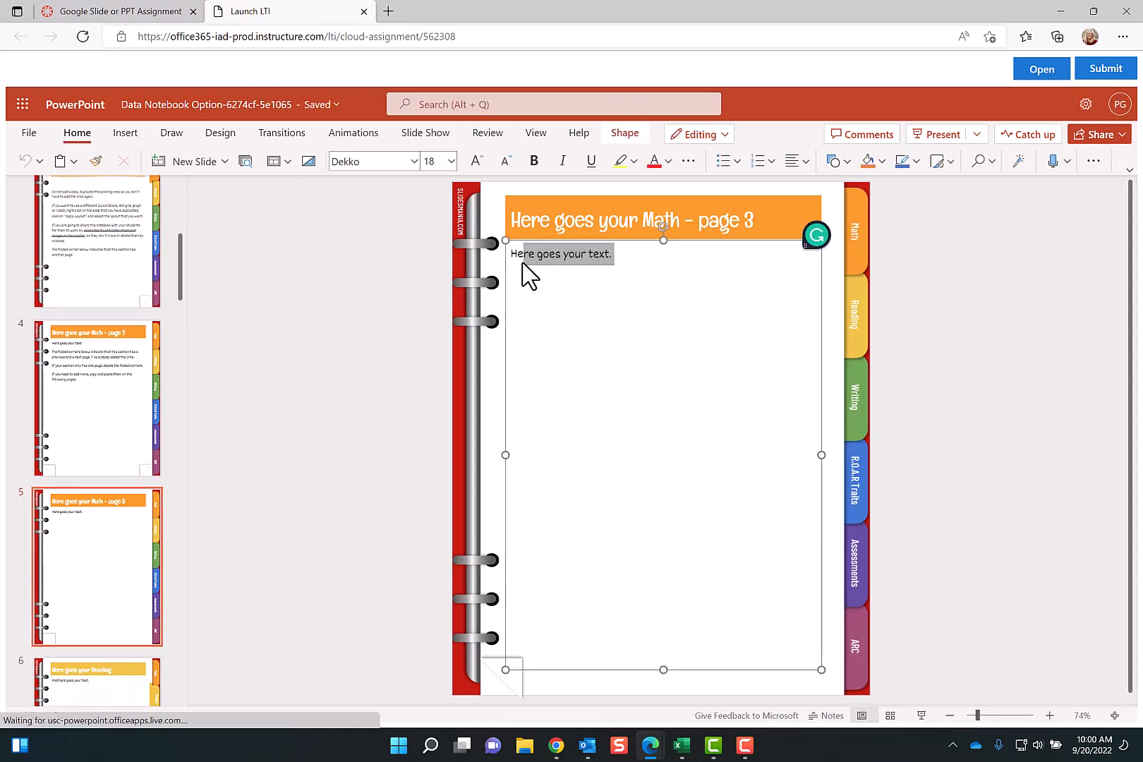
key("BackSpace")
type("jfkl")
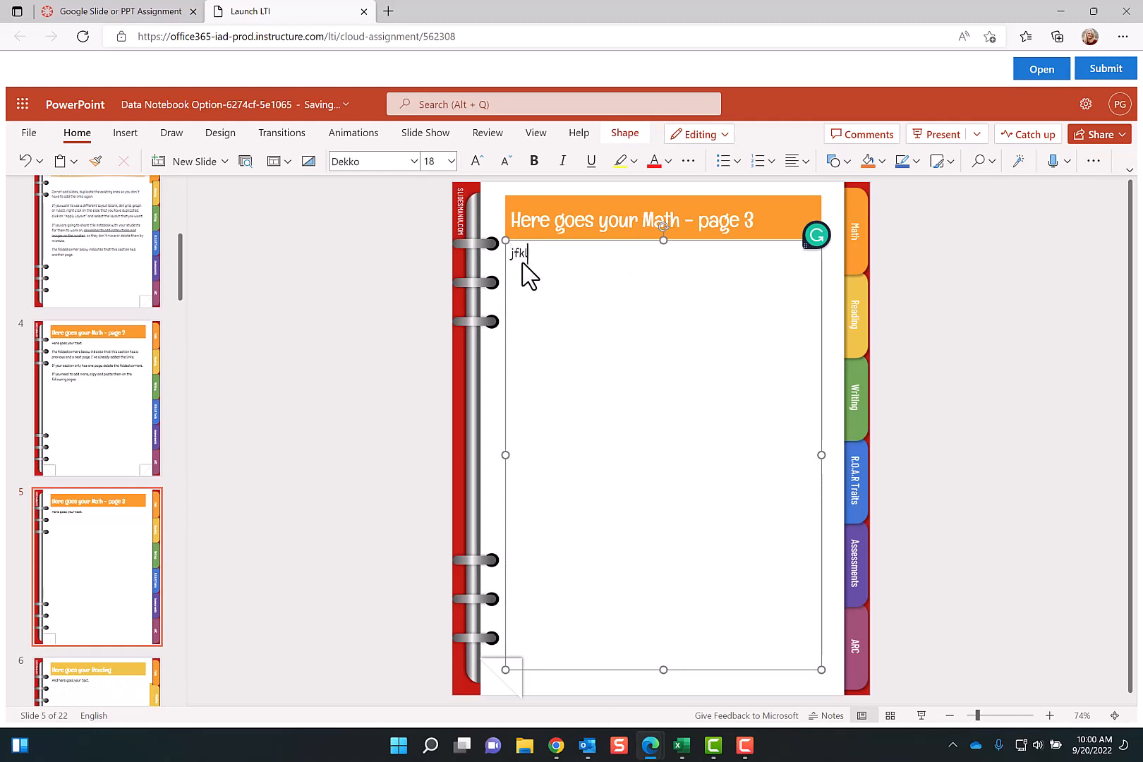
type("dsajfksldajfksldajfklasd")
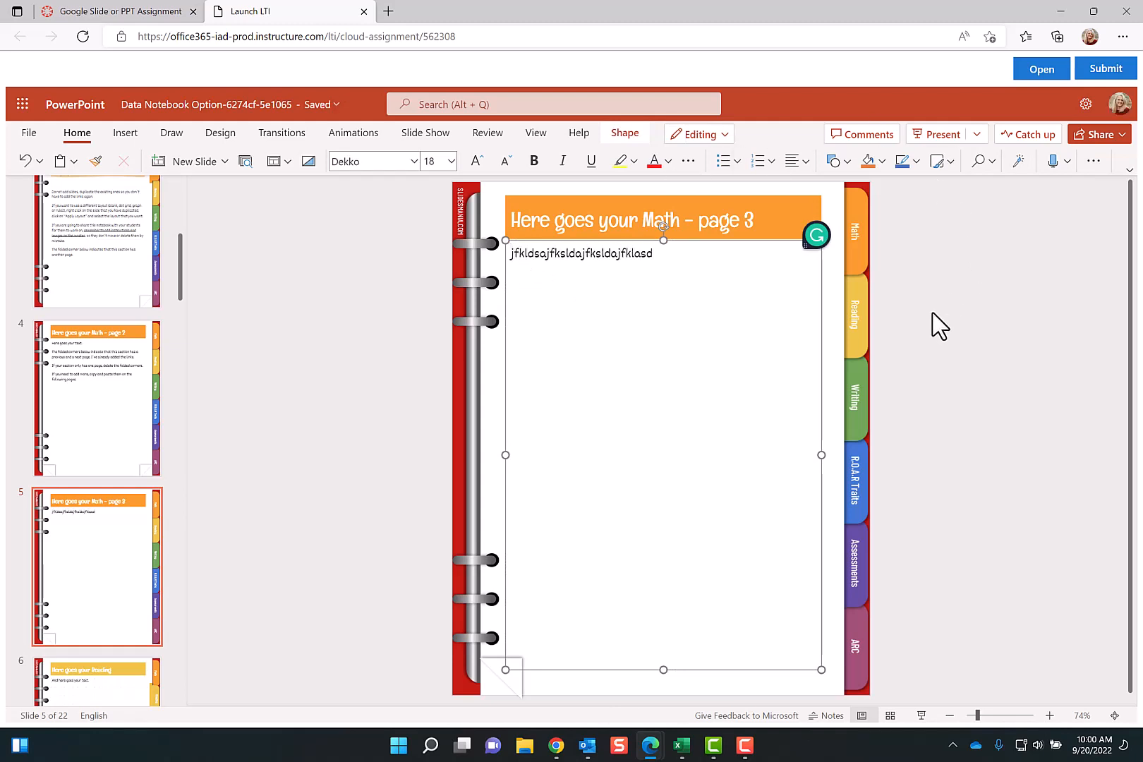
left_click(930, 315)
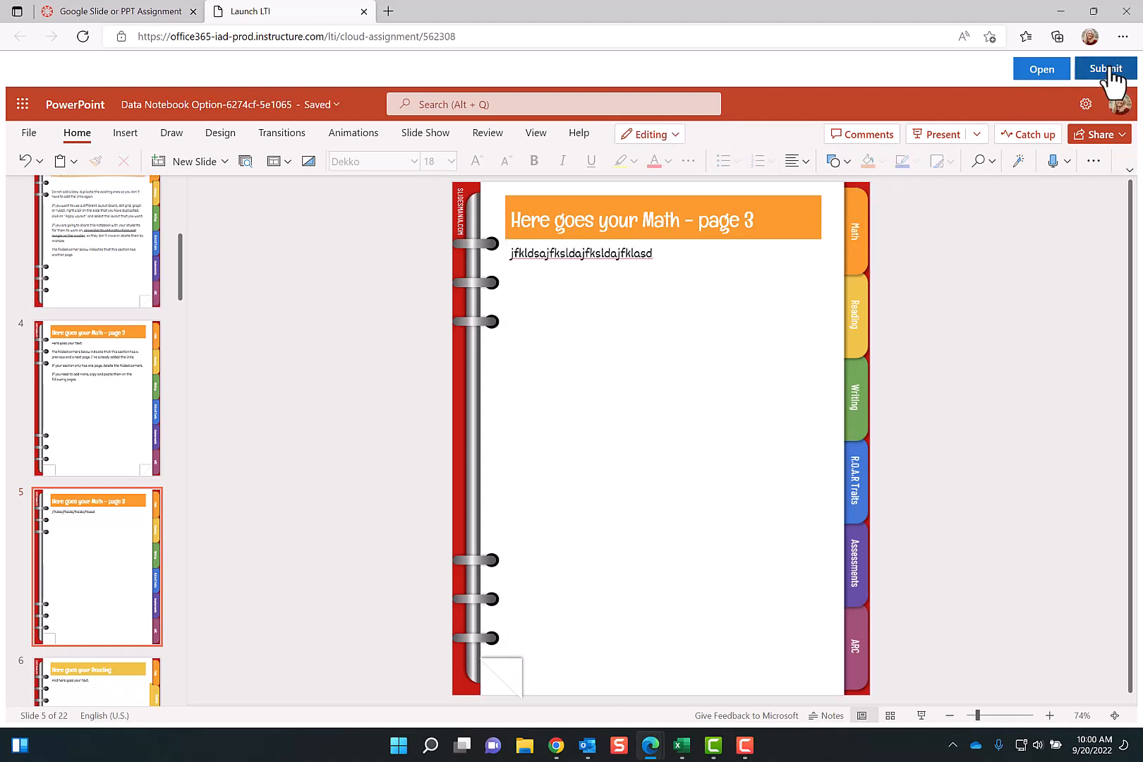
Submit the student's edited Data Notebook presentation, finish the submission, and move its tab out of the student's window
left_click(1107, 68)
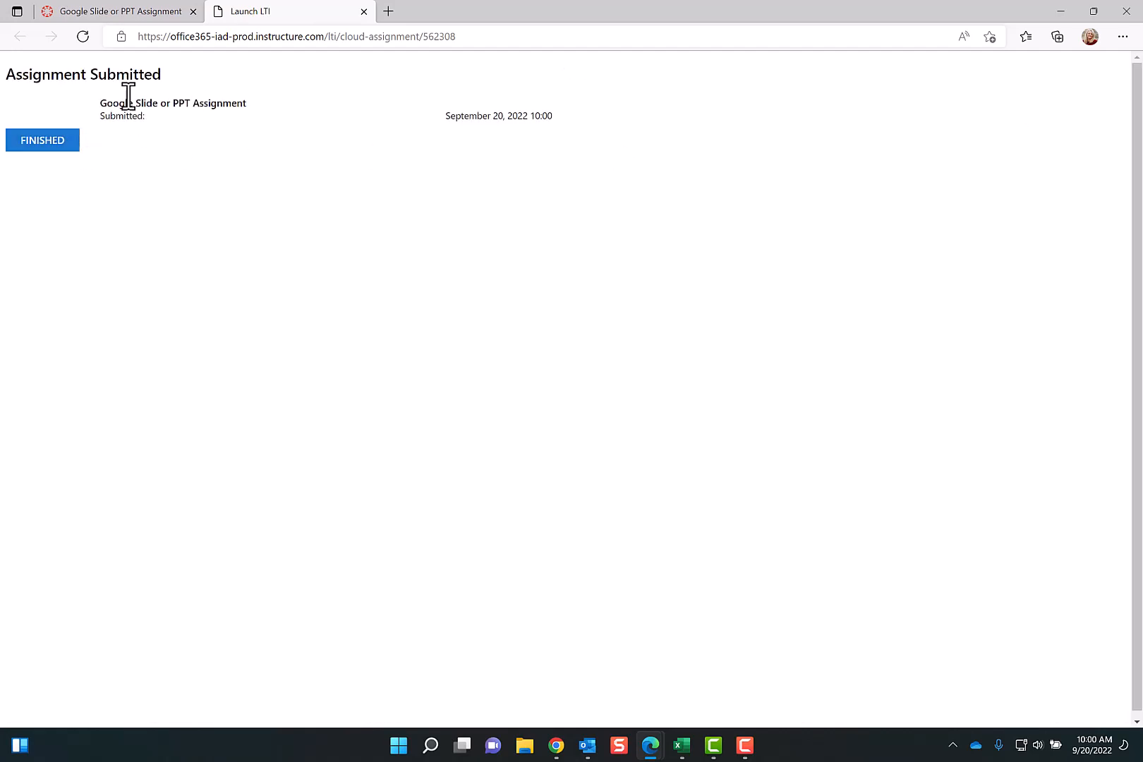
left_click(41, 144)
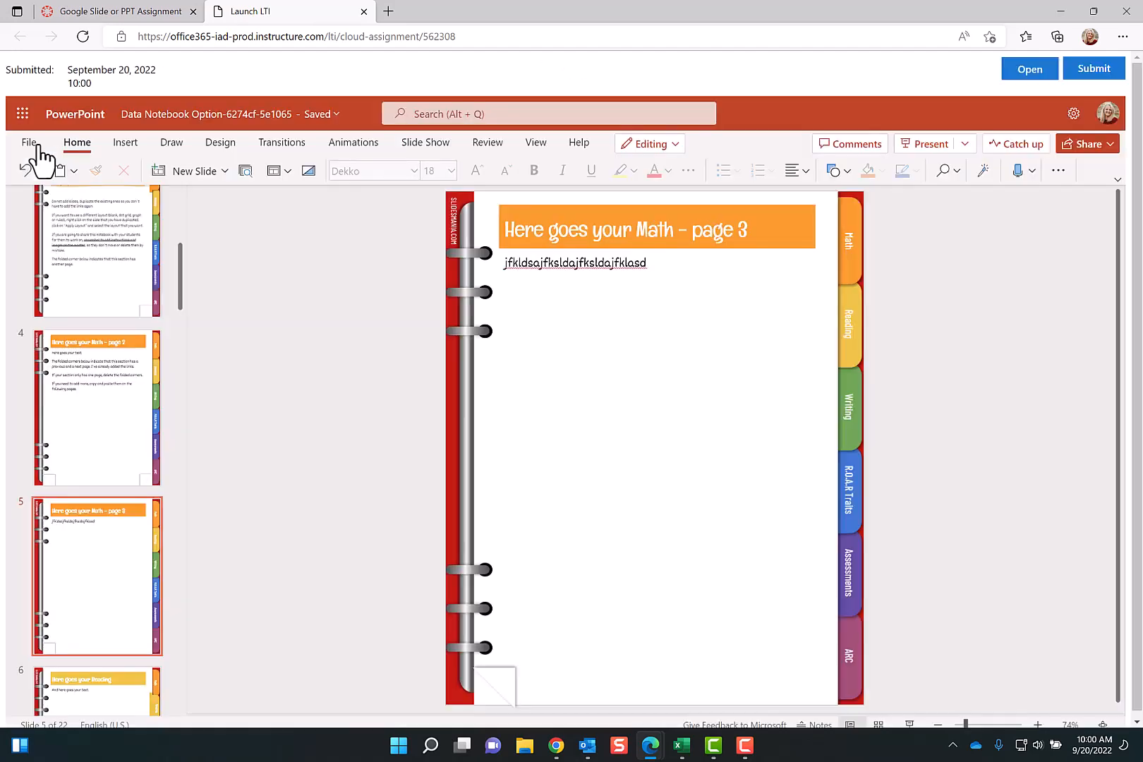
left_click_drag(289, 16, 1142, 94)
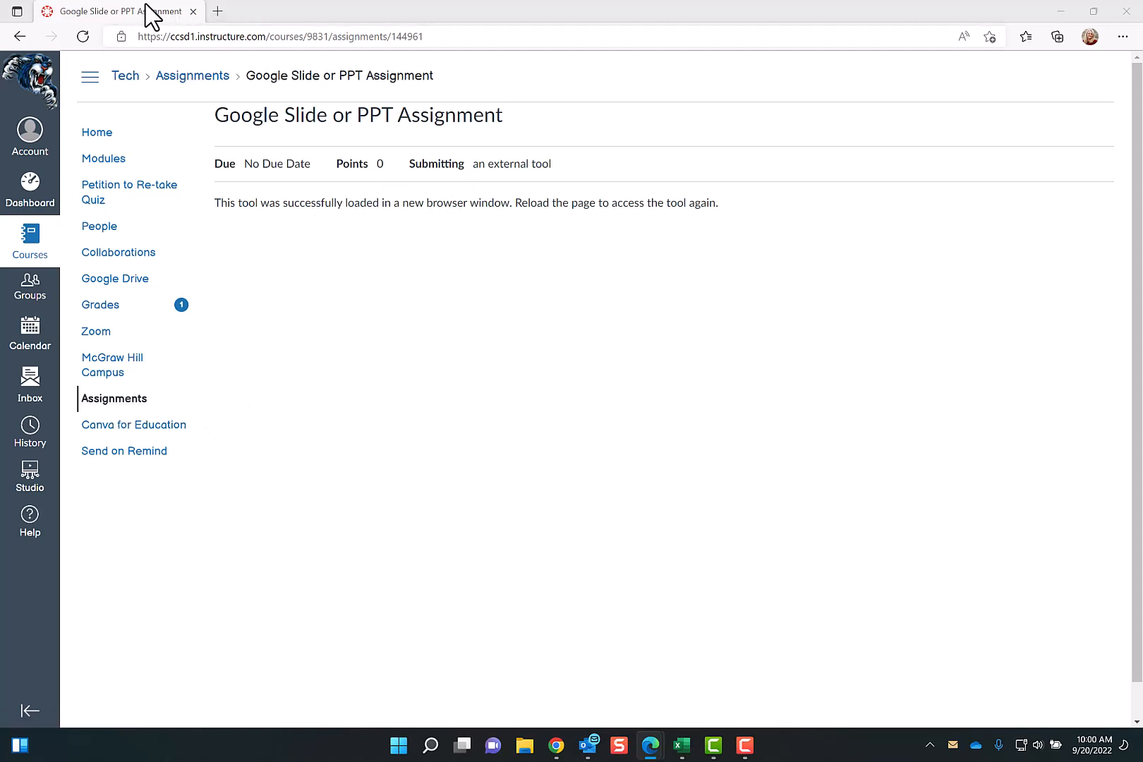
Move the student's Edge window out of the way, then examine the submitted Data Notebook from the teacher's Chrome window in SpeedGrader
left_click_drag(145, 6, 1142, 367)
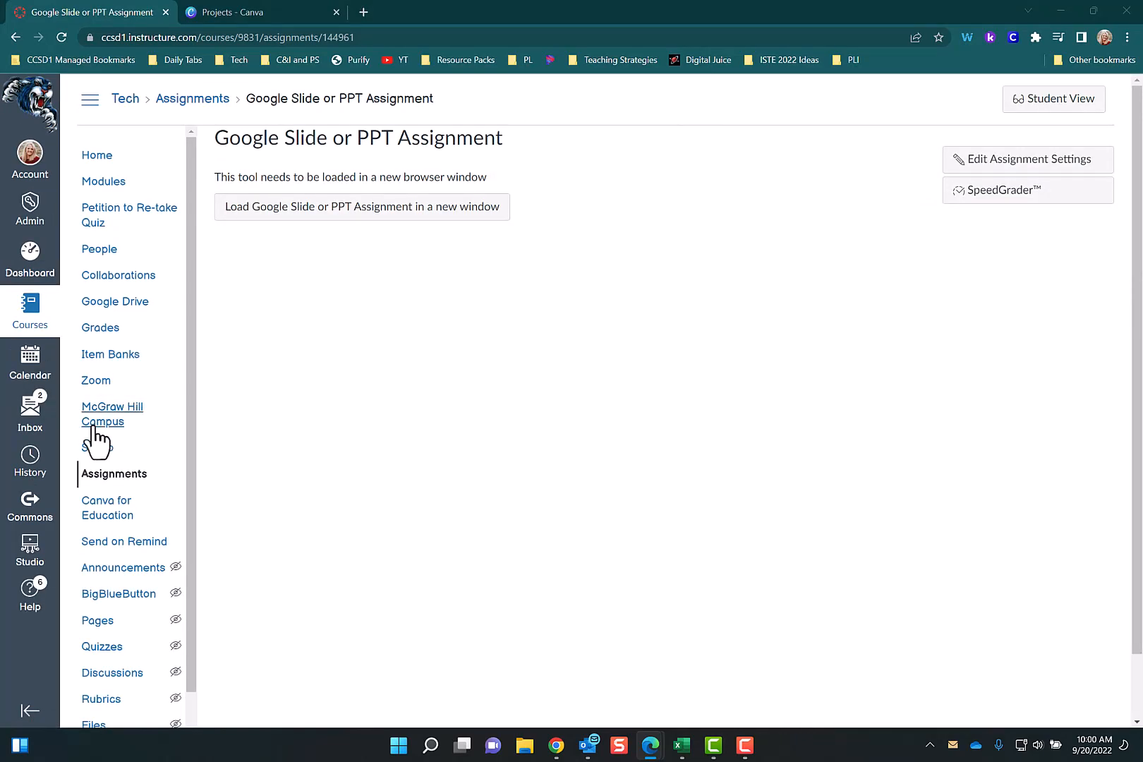
left_click(1019, 193)
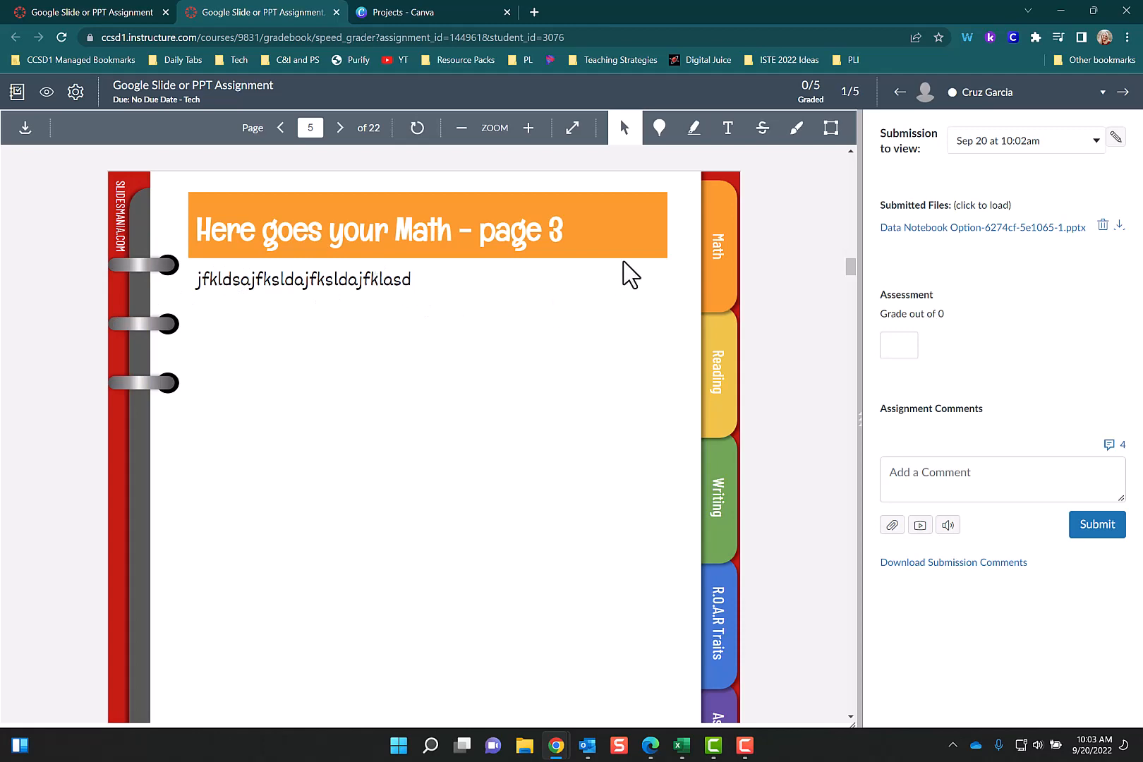
left_click_drag(854, 279, 849, 153)
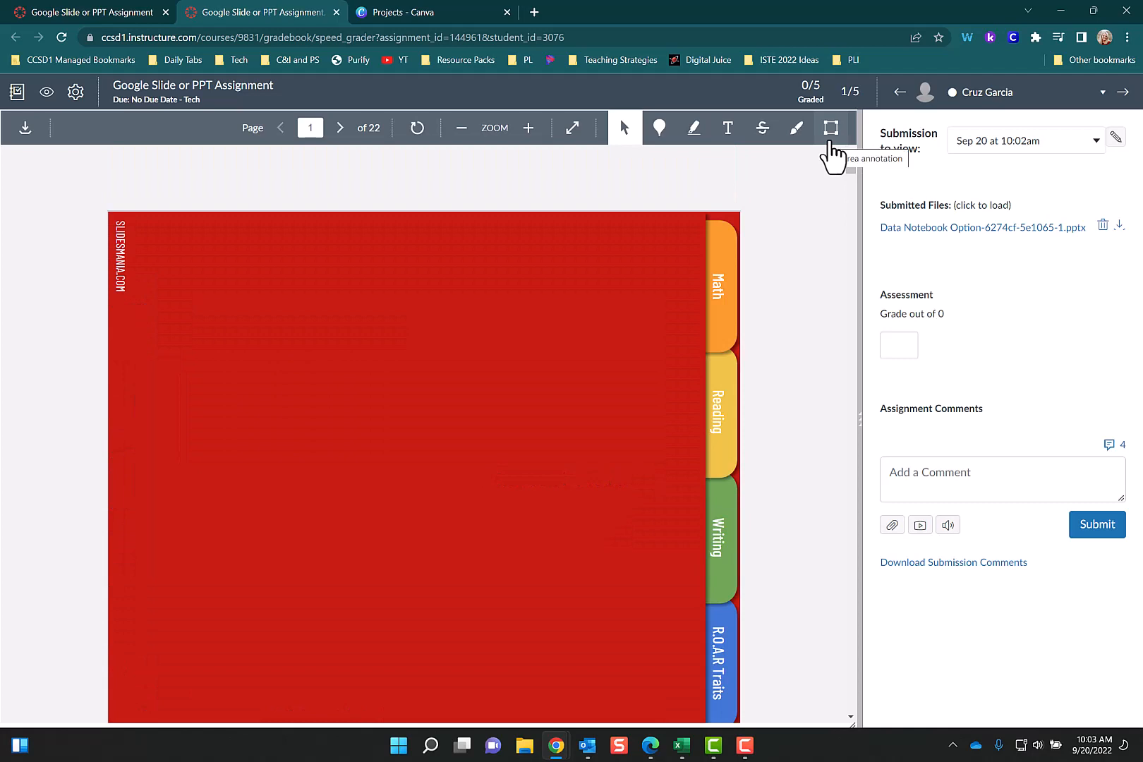